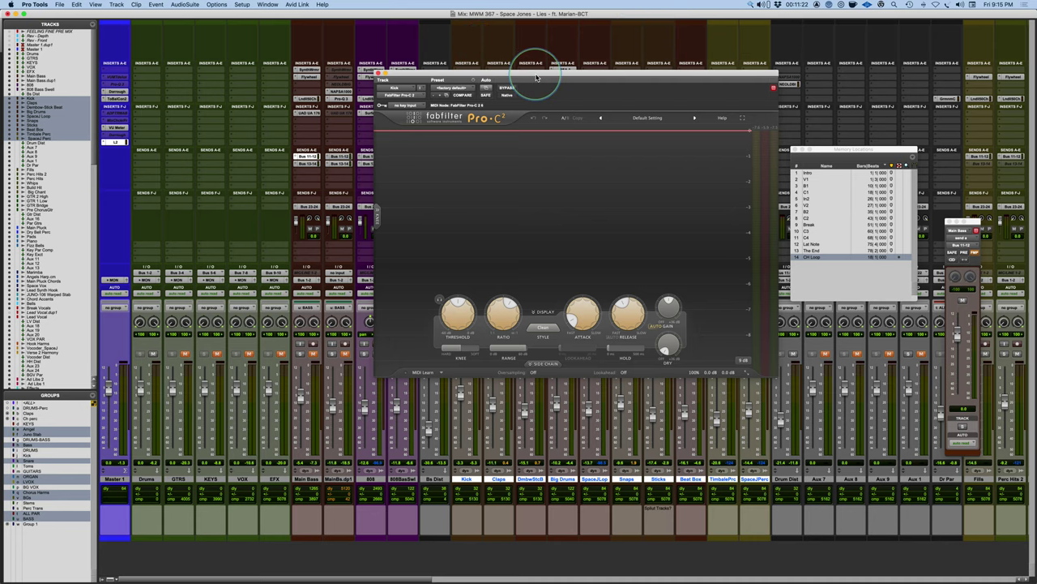
# Step: Shift the Kick's Pro-C 2 window further right and switch over to musicMath
pyautogui.moveTo(536, 77); pyautogui.dragTo(676, 72)
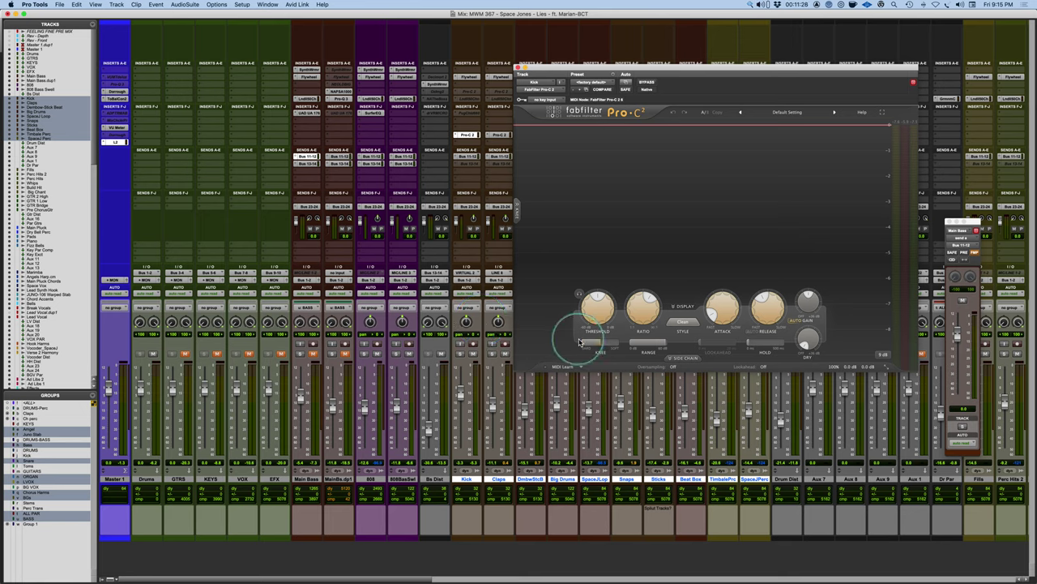
pyautogui.moveTo(778, 310)
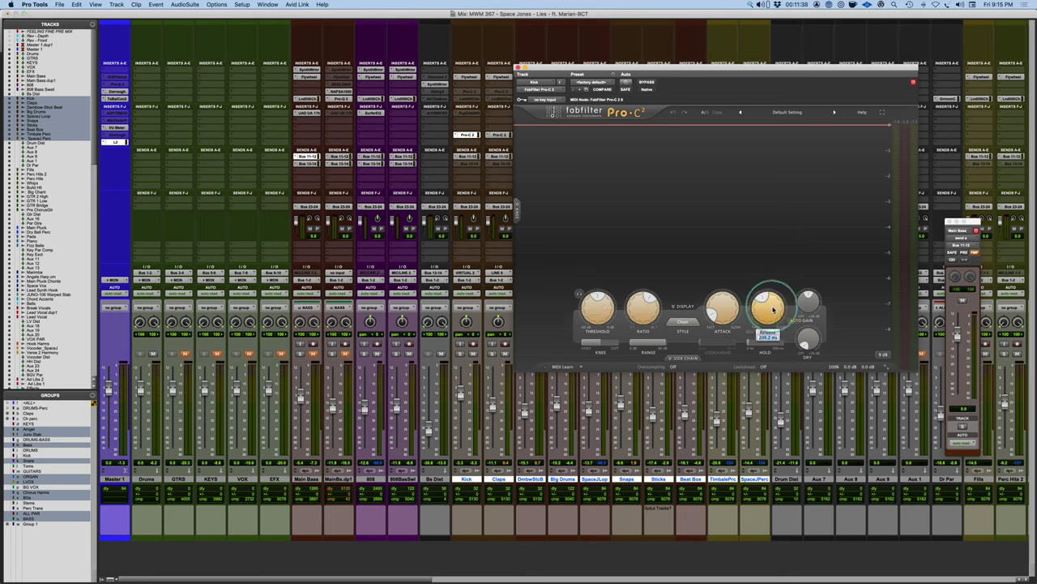
pyautogui.press('super+Tab')
pyautogui.press('super+Tab')
pyautogui.press('super+Tab')
pyautogui.press('super+Tab')
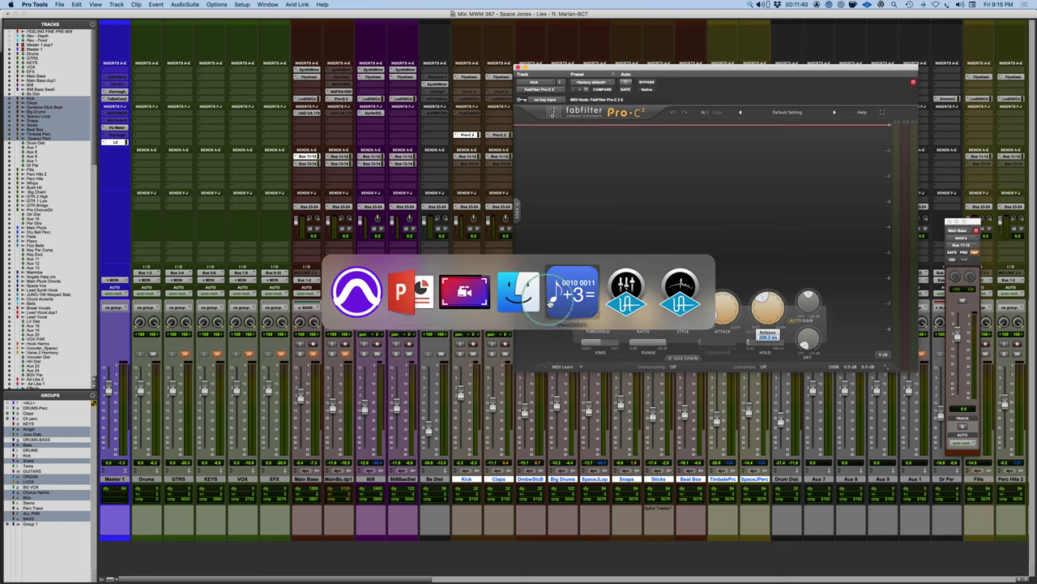
# Step: Read musicMath's 103 BPM delay times, then return to the Pro Tools session
pyautogui.moveTo(851, 70); pyautogui.dragTo(867, 64)
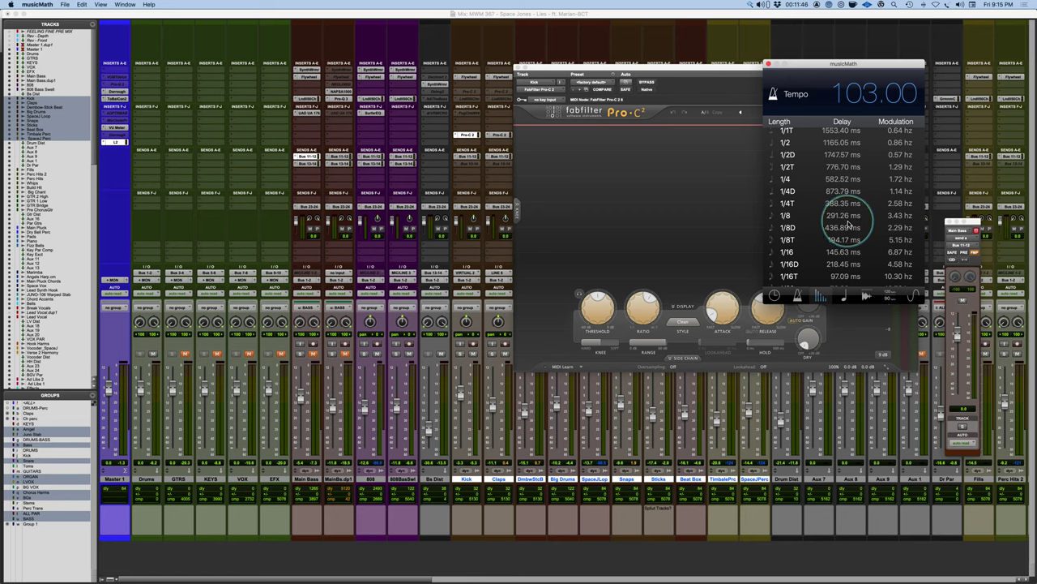
pyautogui.click(724, 64)
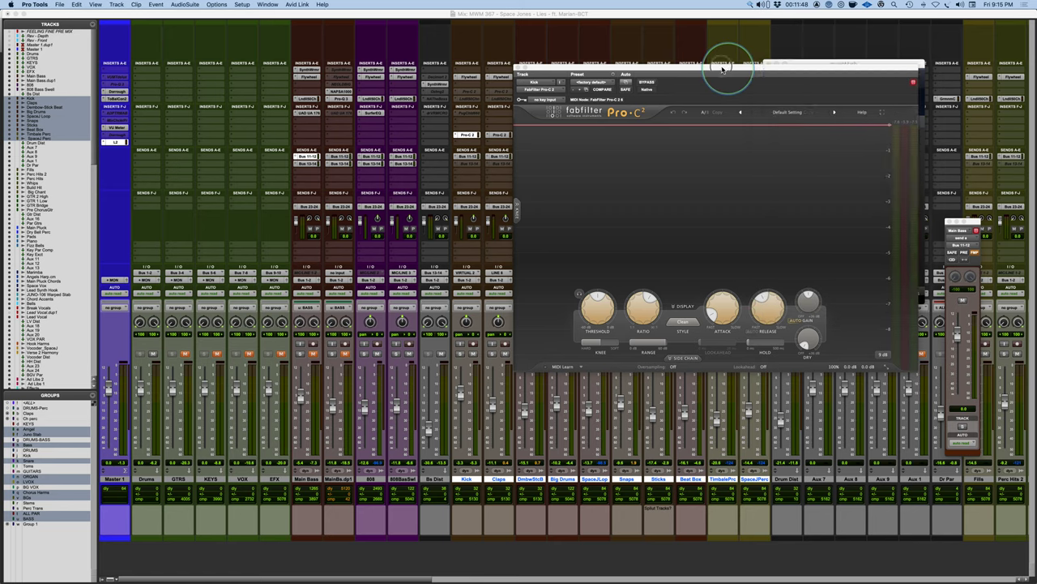
# Step: Enter a 231 ms release on the Kick's Pro-C 2 and drag the attack up to 3.00 ms
pyautogui.scroll(1, 618, 291)
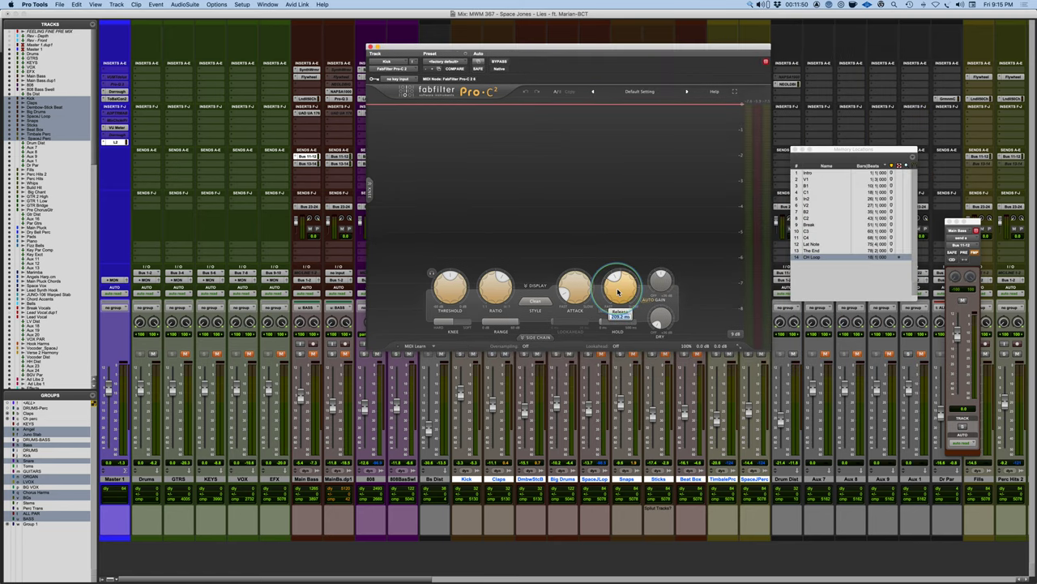
pyautogui.doubleClick(618, 292)
pyautogui.write('74')
pyautogui.press('Return')
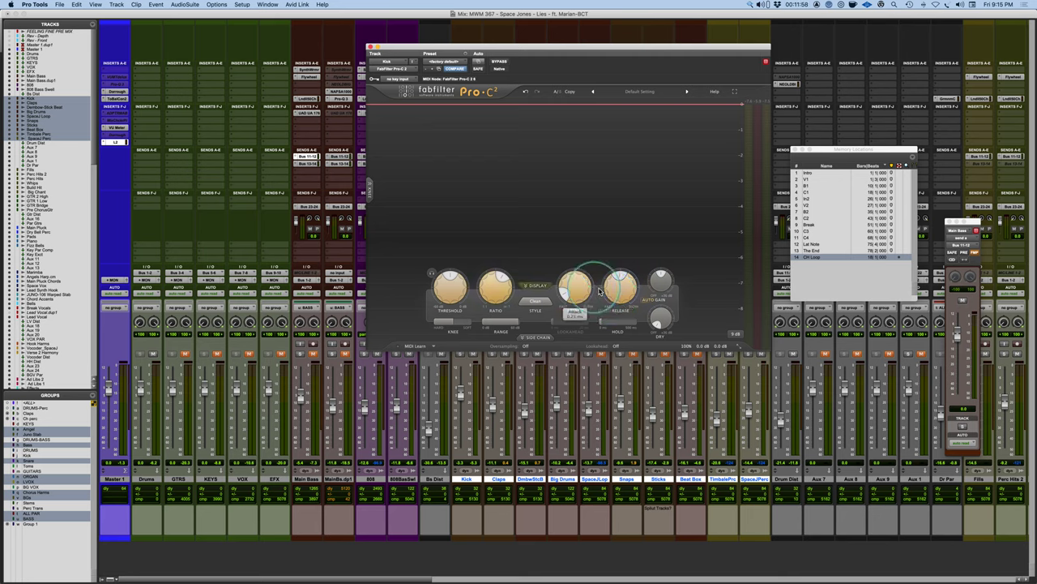
pyautogui.moveTo(575, 291)
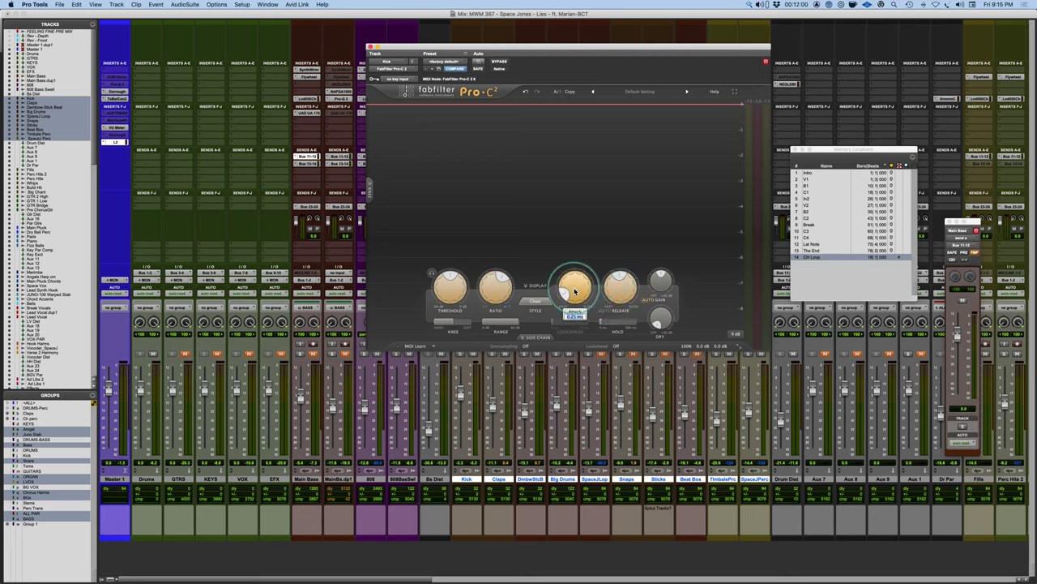
pyautogui.moveTo(575, 290); pyautogui.dragTo(575, 272)
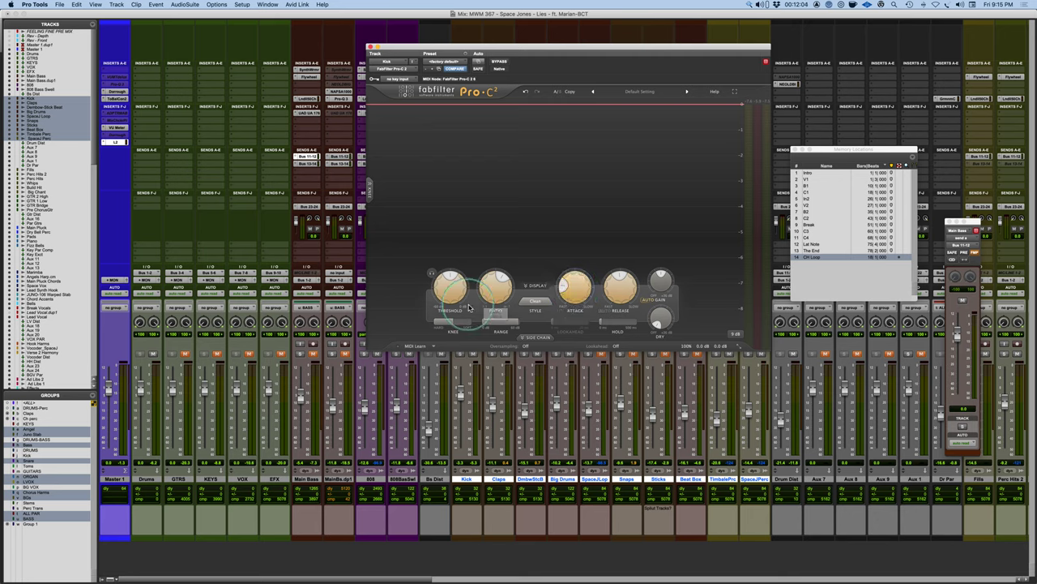
pyautogui.moveTo(496, 283)
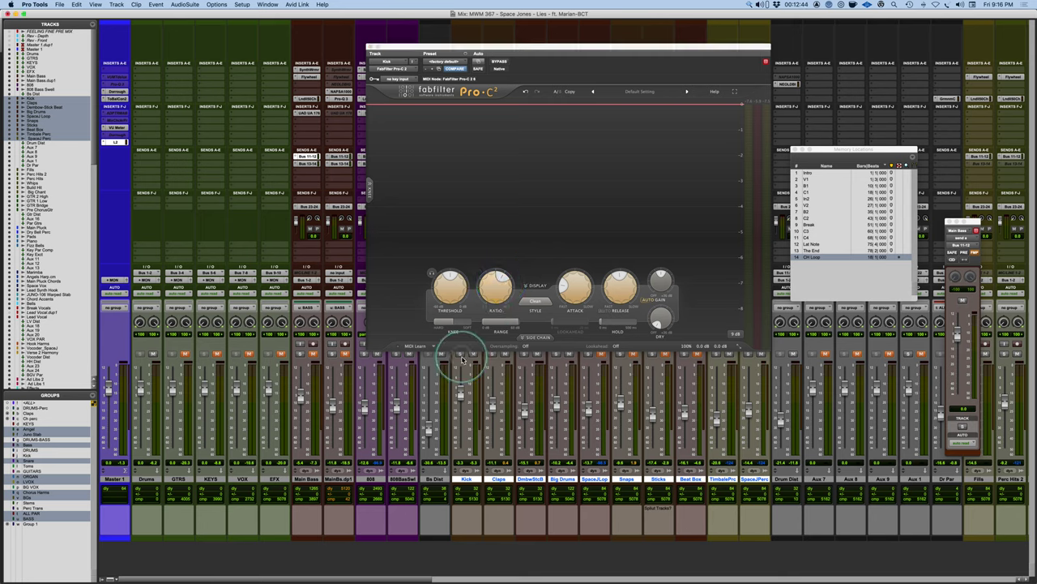
# Step: Start the song and raise the Kick Pro-C 2 threshold from -18 dB to about -13.5 dB
pyautogui.moveTo(574, 47); pyautogui.dragTo(605, 33)
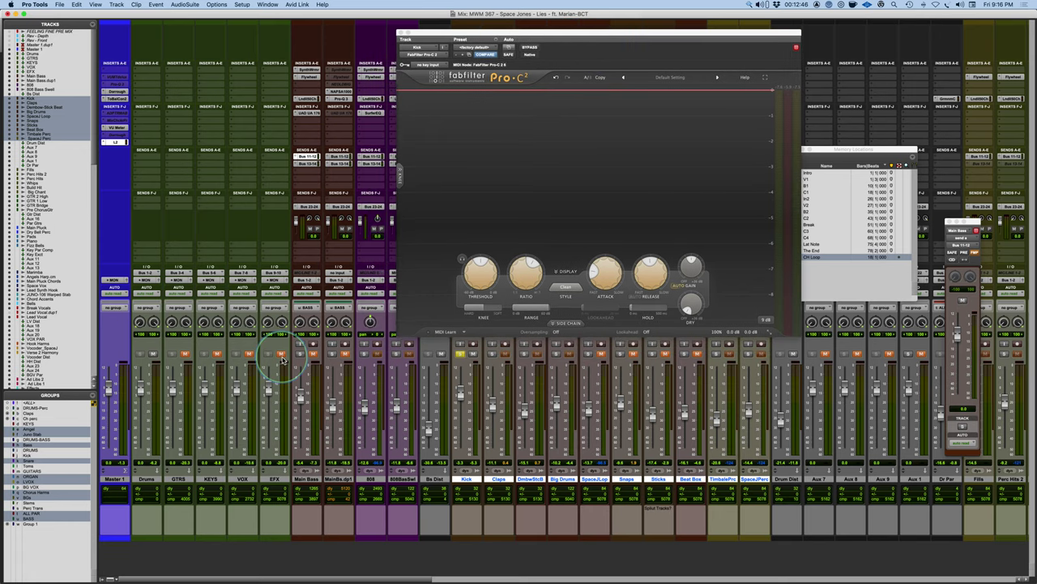
pyautogui.hscroll(3, 442, 417)
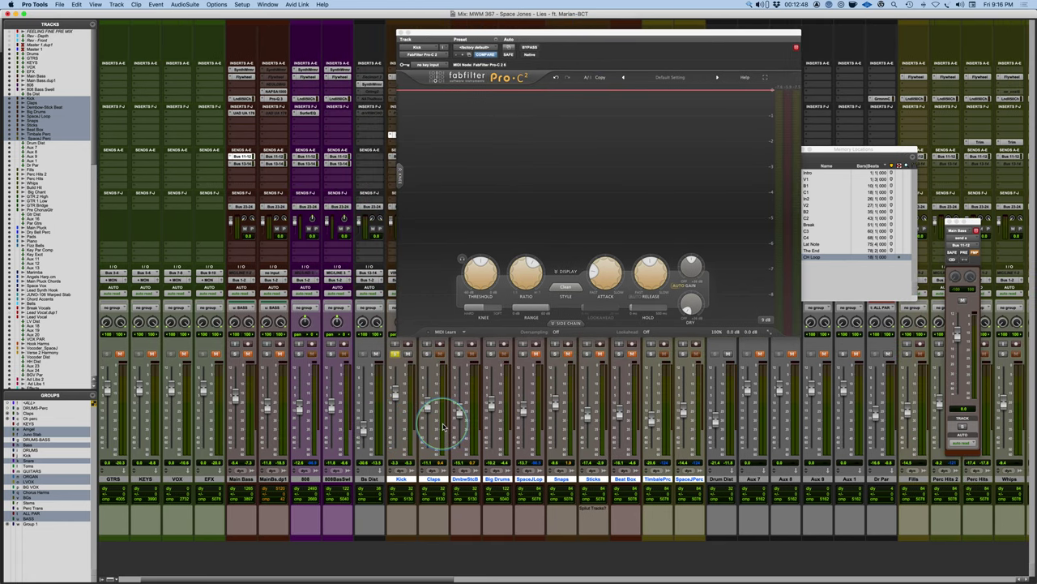
pyautogui.press('space')
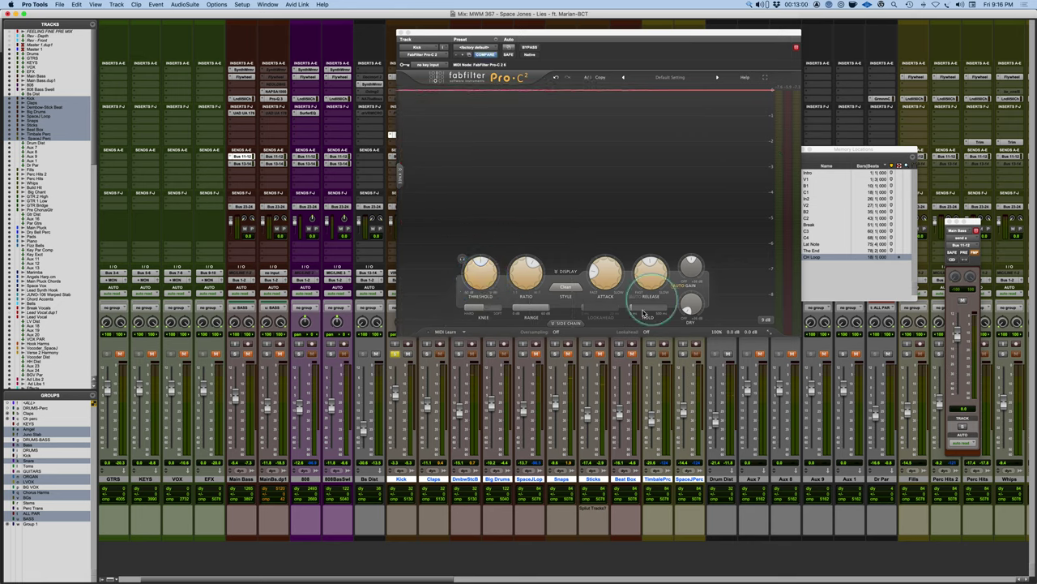
pyautogui.moveTo(661, 278)
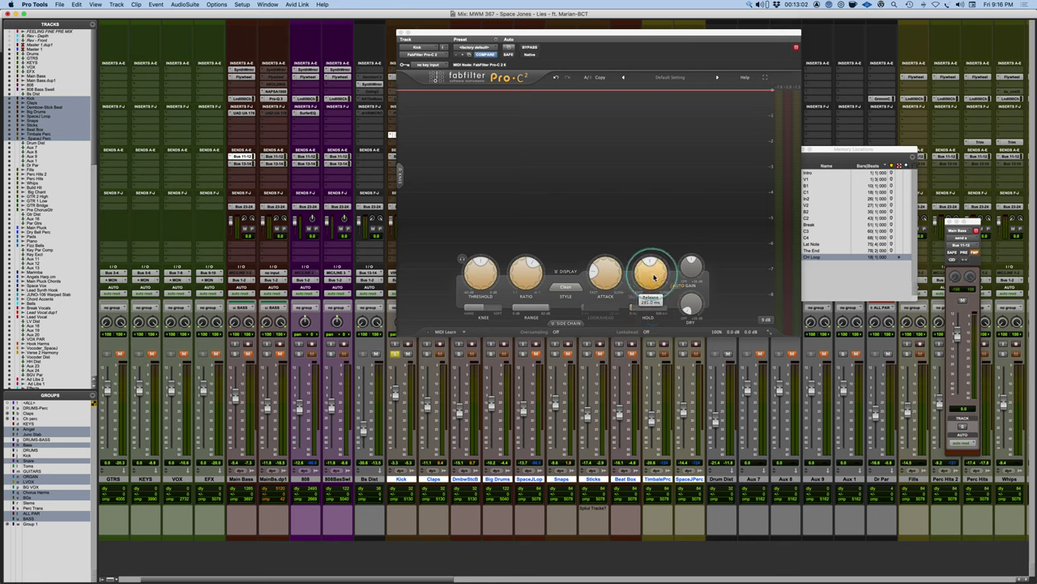
pyautogui.moveTo(482, 290)
pyautogui.mouseDown()
pyautogui.moveTo(475, 273)
pyautogui.moveTo(524, 238)
pyautogui.mouseUp()
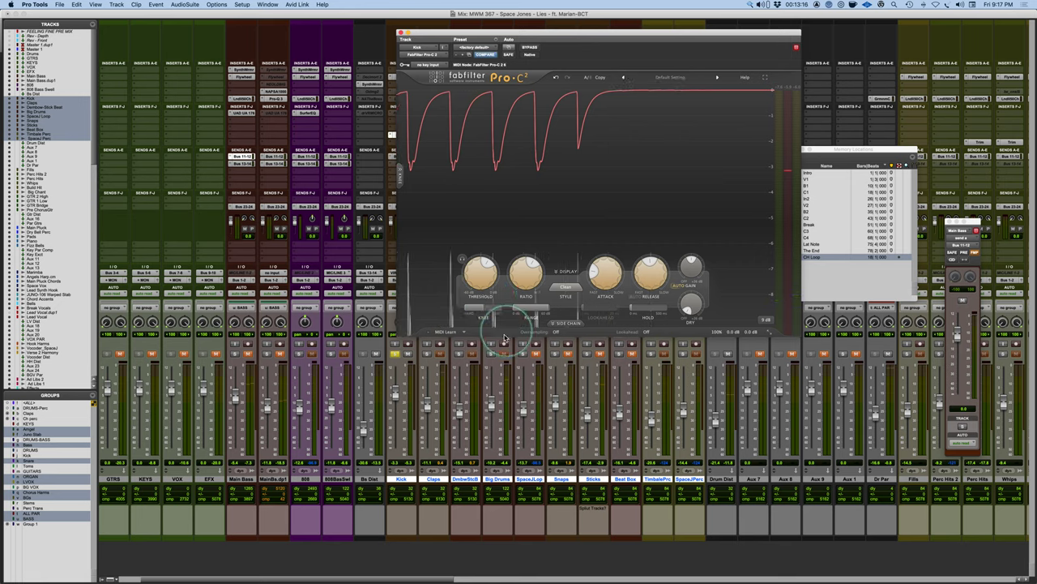
pyautogui.moveTo(484, 310)
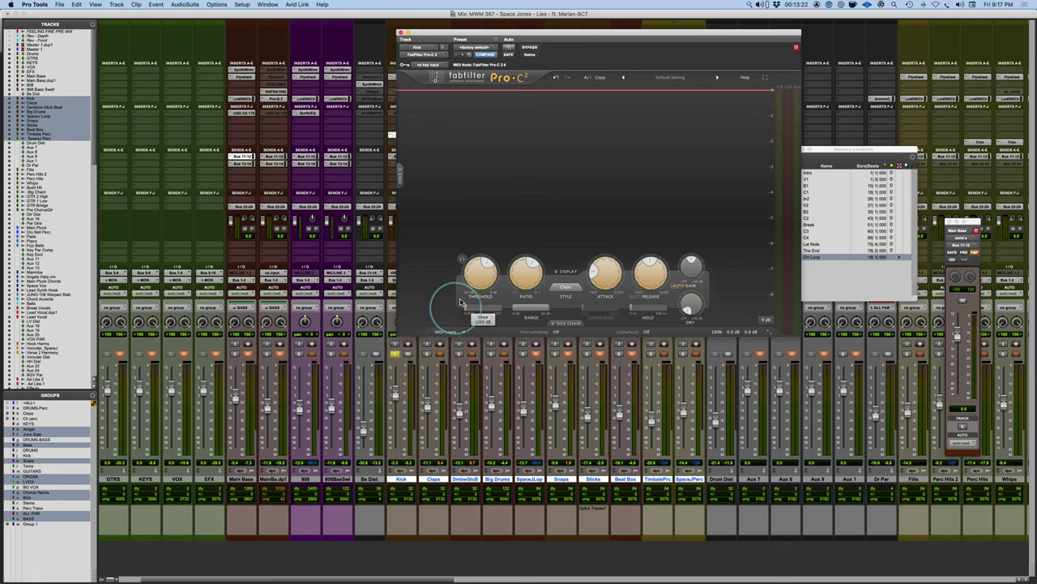
# Step: During playback, pull the Kick threshold down from -13.87 dB to -15.08 dB
pyautogui.press('space')
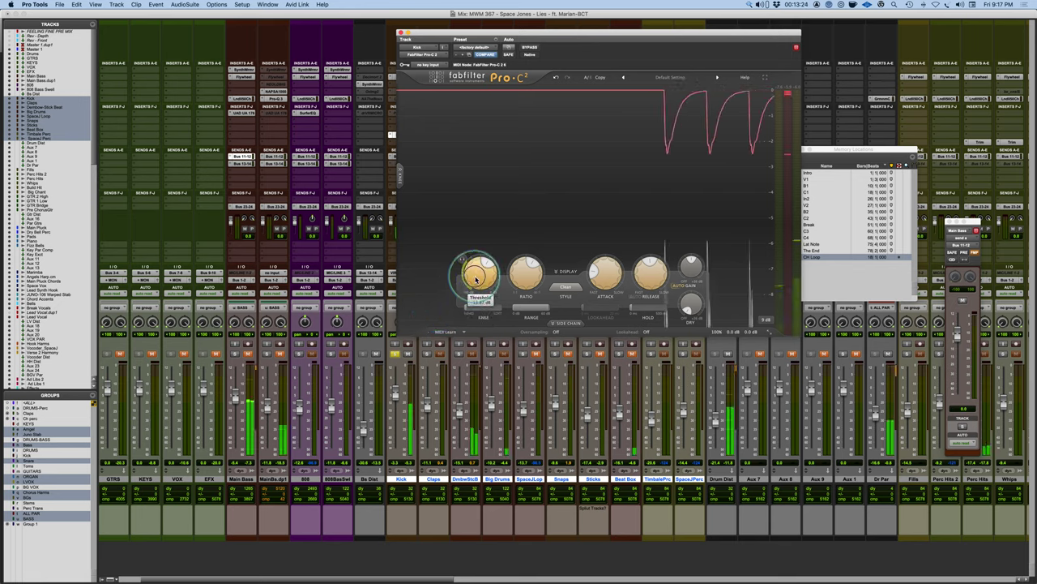
pyautogui.moveTo(476, 280); pyautogui.dragTo(475, 284)
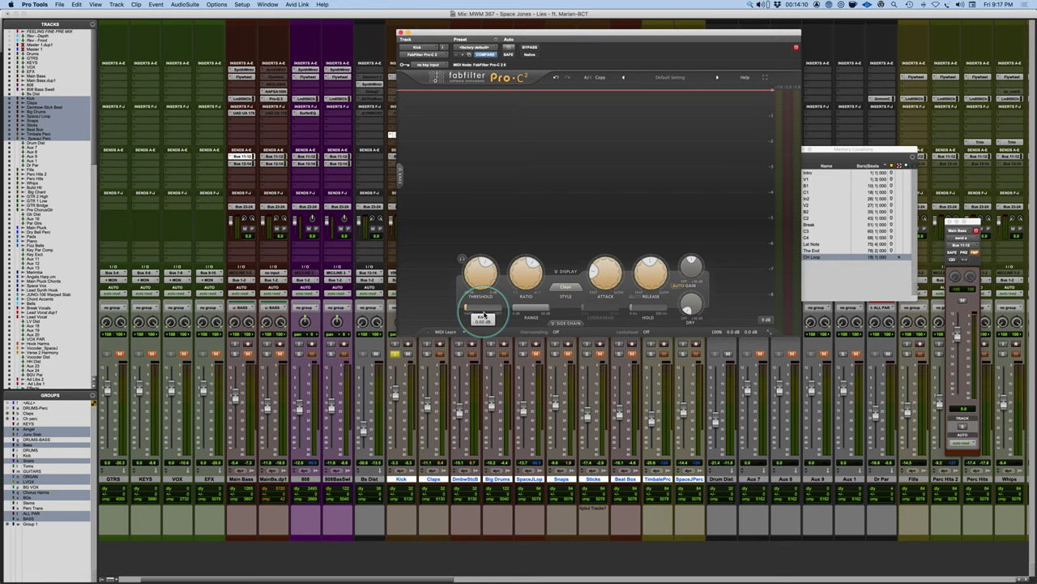
# Step: Type an exact 1 ms attack time into the Kick's Pro-C 2
pyautogui.moveTo(613, 278)
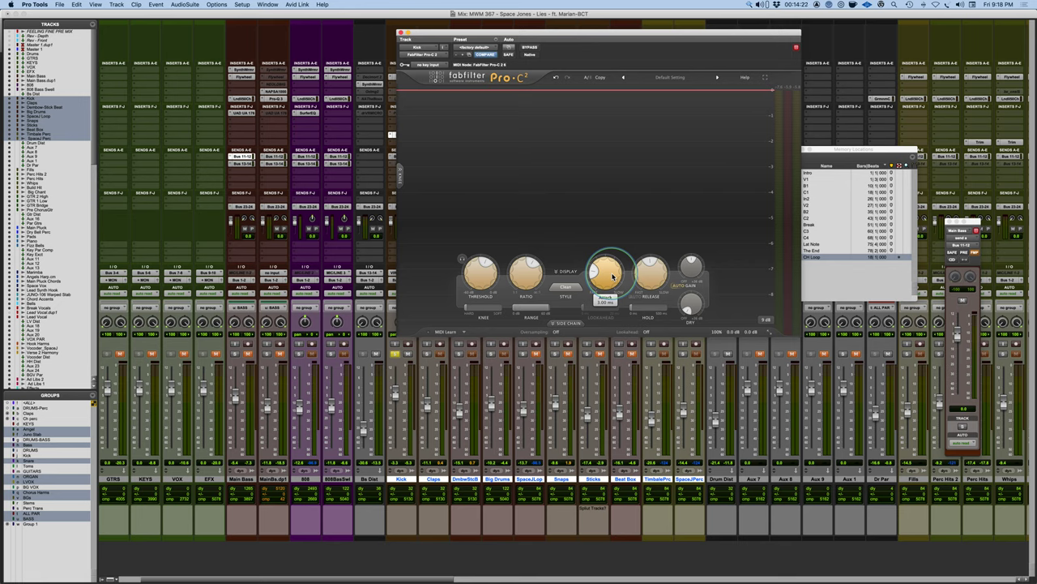
pyautogui.doubleClick(613, 276)
pyautogui.write('1')
pyautogui.press('Return')
# Step: While playing, try a 10 ms attack, lower the threshold to about -17 dB, then return attack to 3 ms
pyautogui.press('space')
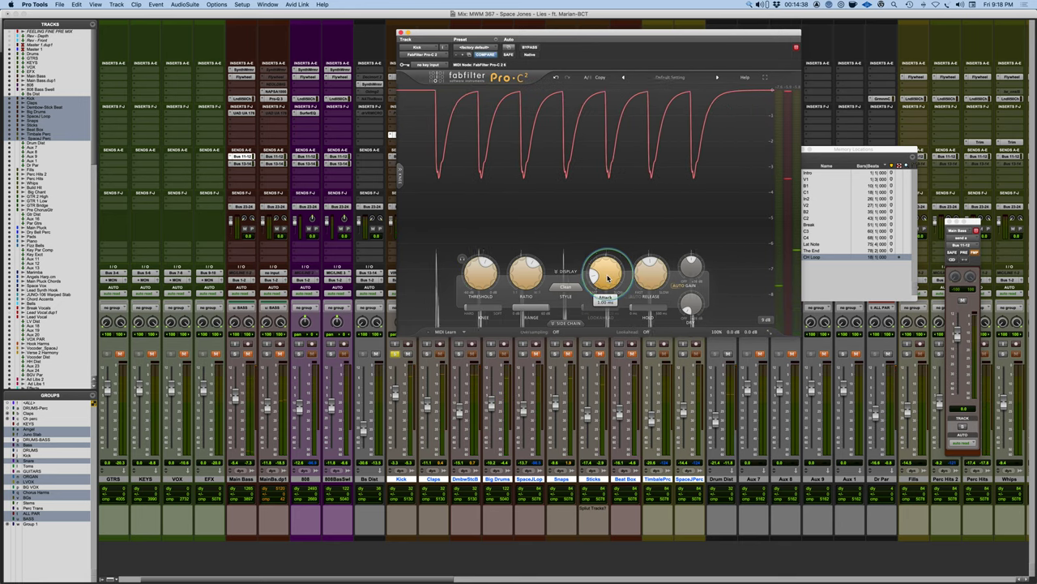
pyautogui.moveTo(607, 278); pyautogui.dragTo(607, 255)
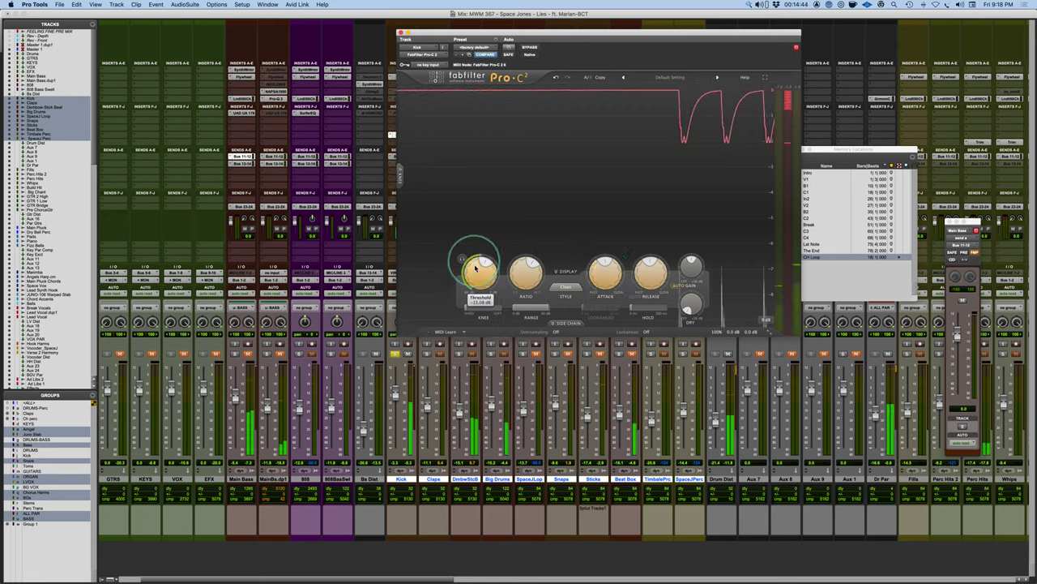
pyautogui.moveTo(476, 281); pyautogui.dragTo(475, 289)
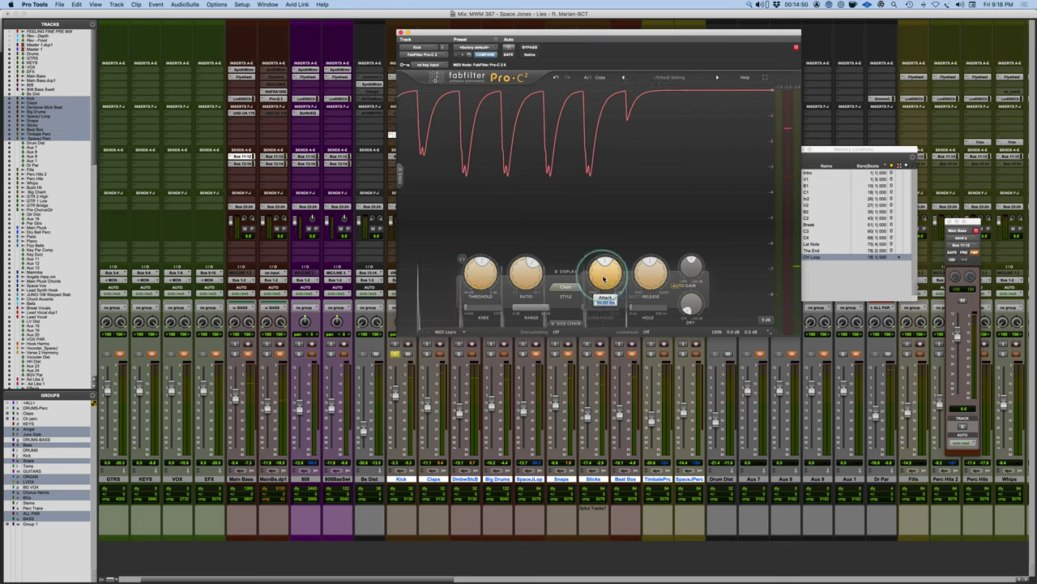
pyautogui.moveTo(604, 302); pyautogui.dragTo(605, 316)
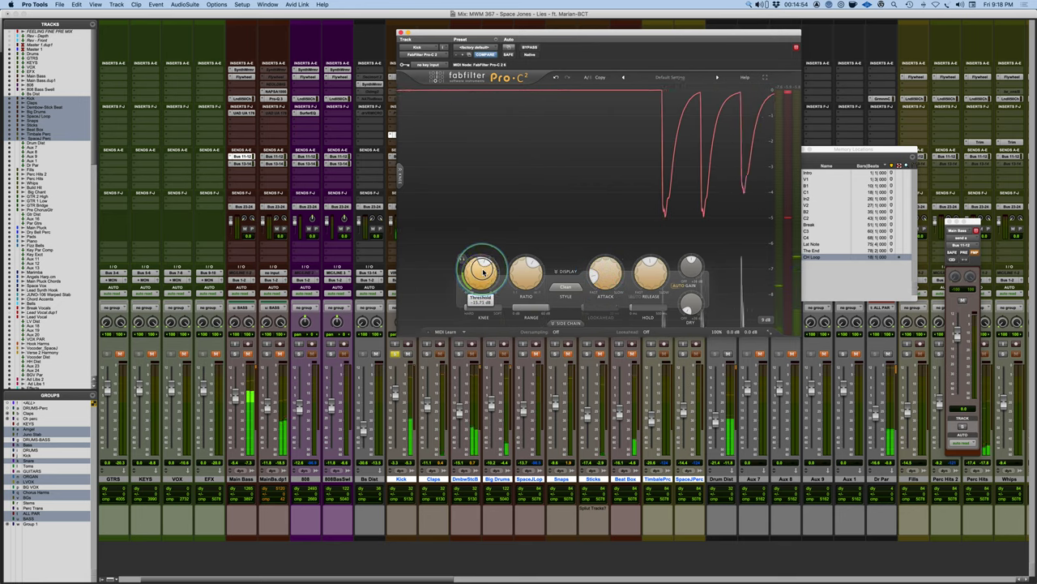
# Step: Scroll the threshold to about -14.71 dB and move the compressor window aside
pyautogui.scroll(-2, 483, 269)
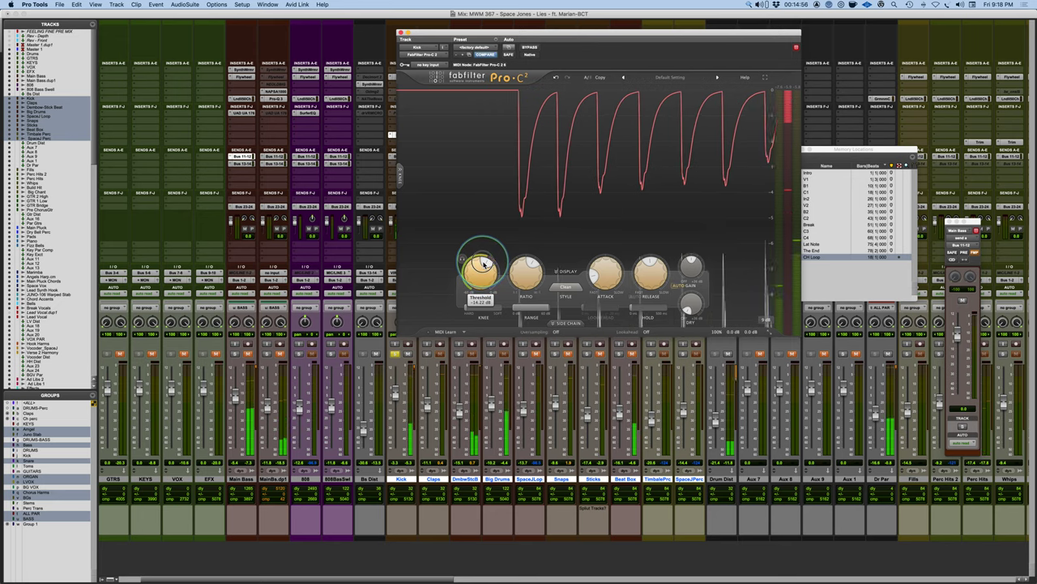
pyautogui.scroll(-5, 483, 264)
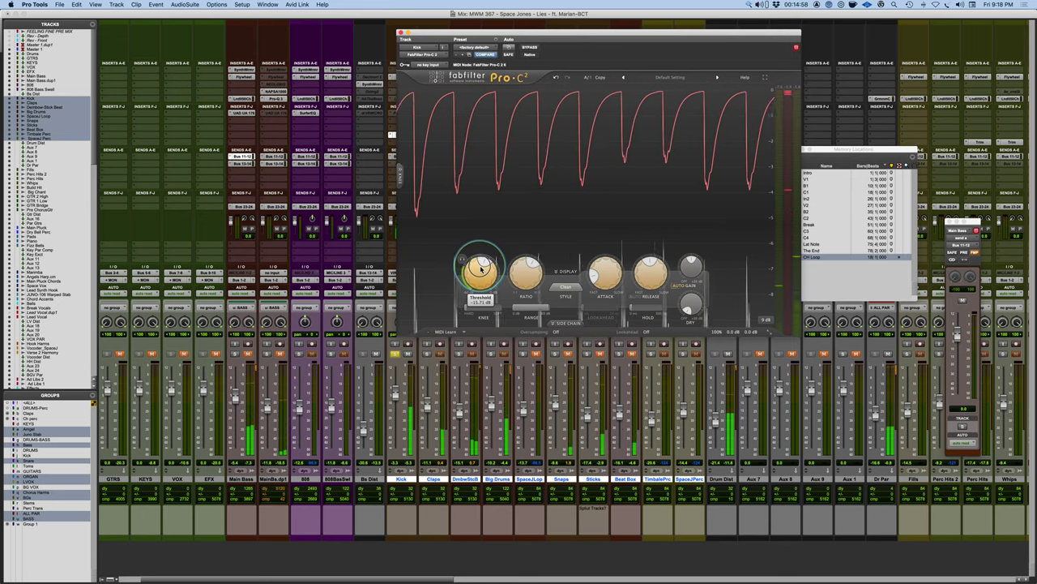
pyautogui.scroll(1, 483, 264)
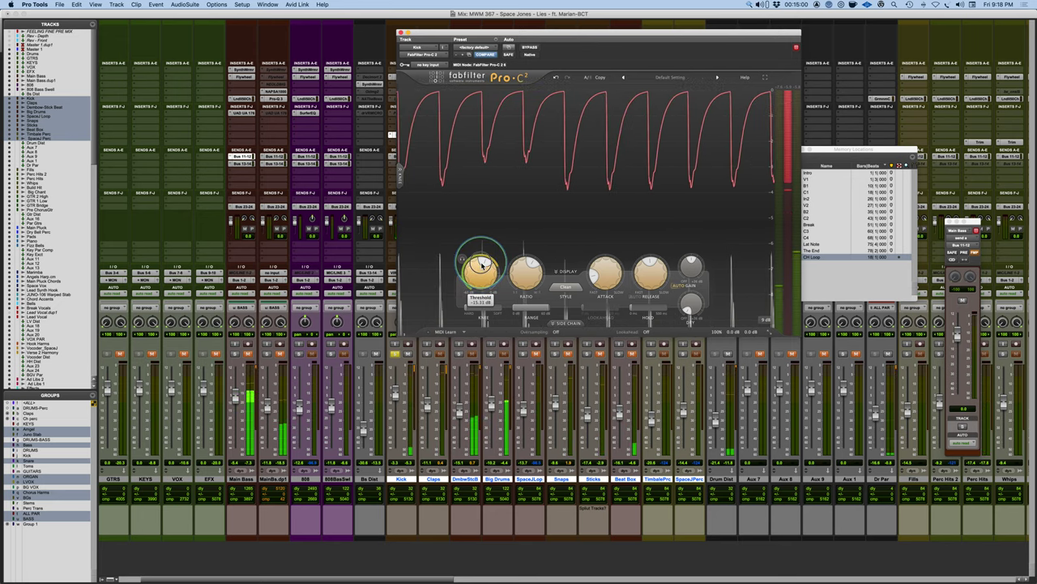
pyautogui.scroll(1, 483, 264)
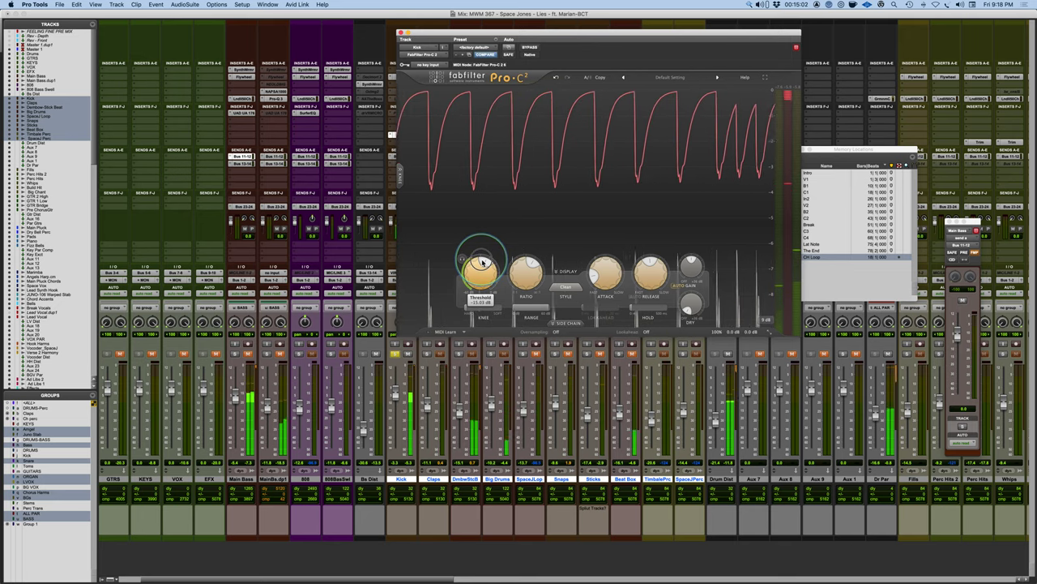
pyautogui.scroll(1, 483, 263)
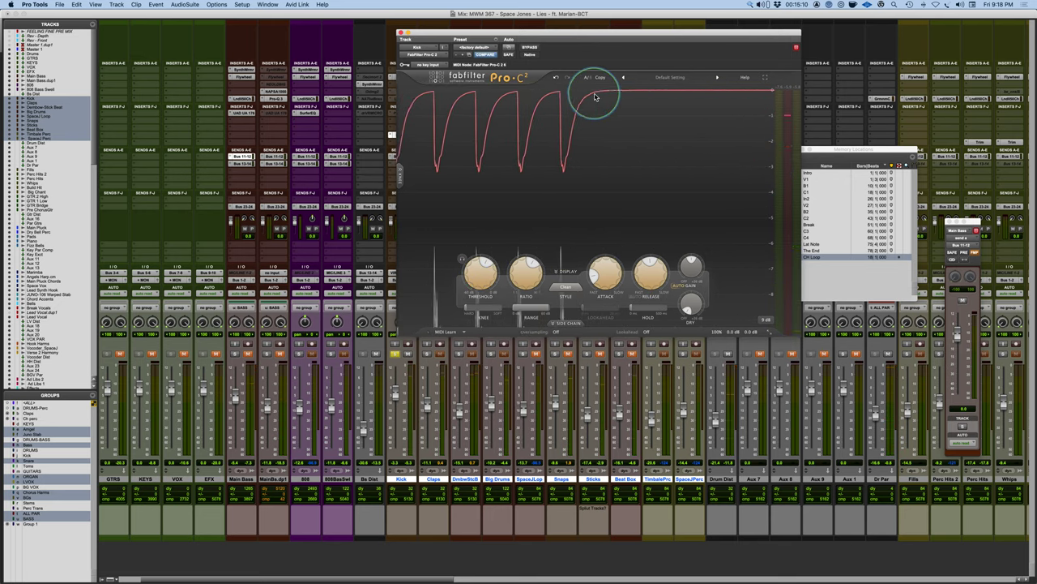
pyautogui.moveTo(669, 35); pyautogui.dragTo(627, 51)
pyautogui.moveTo(610, 287)
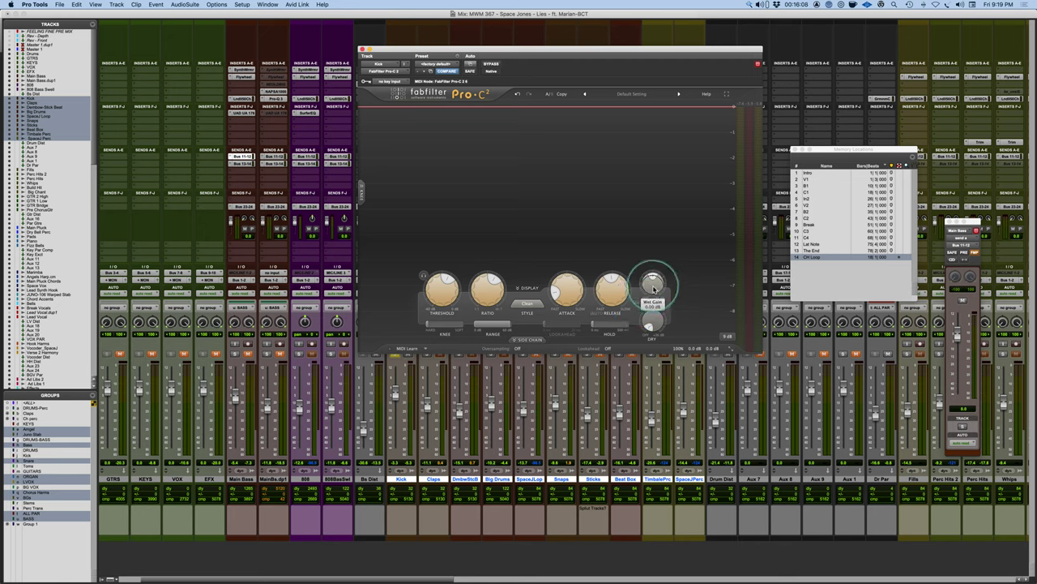
# Step: Enter +1.50 dB as the Kick Pro-C 2 wet gain
pyautogui.doubleClick(654, 287)
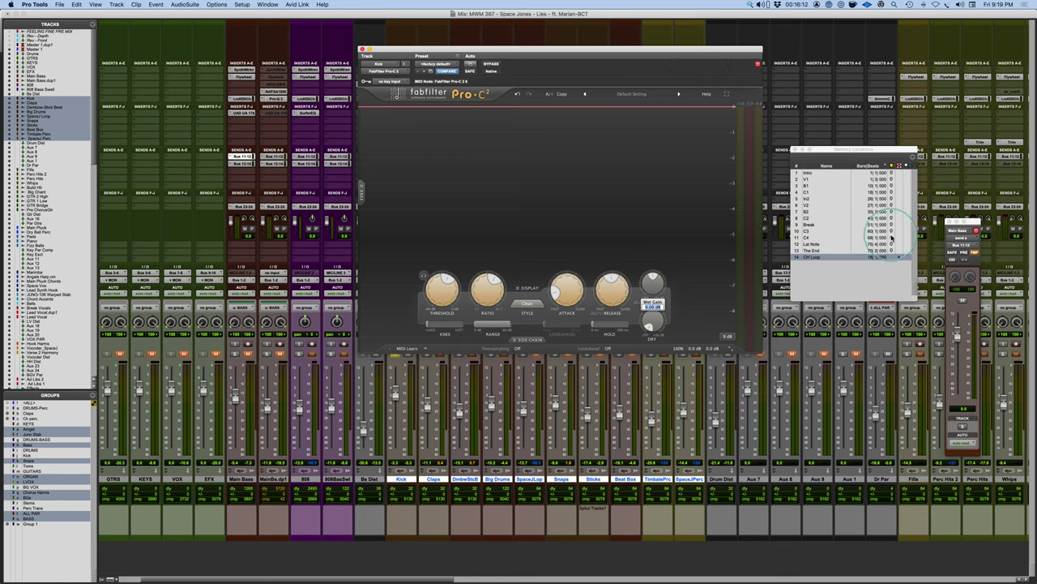
pyautogui.write('1.5')
pyautogui.press('Return')
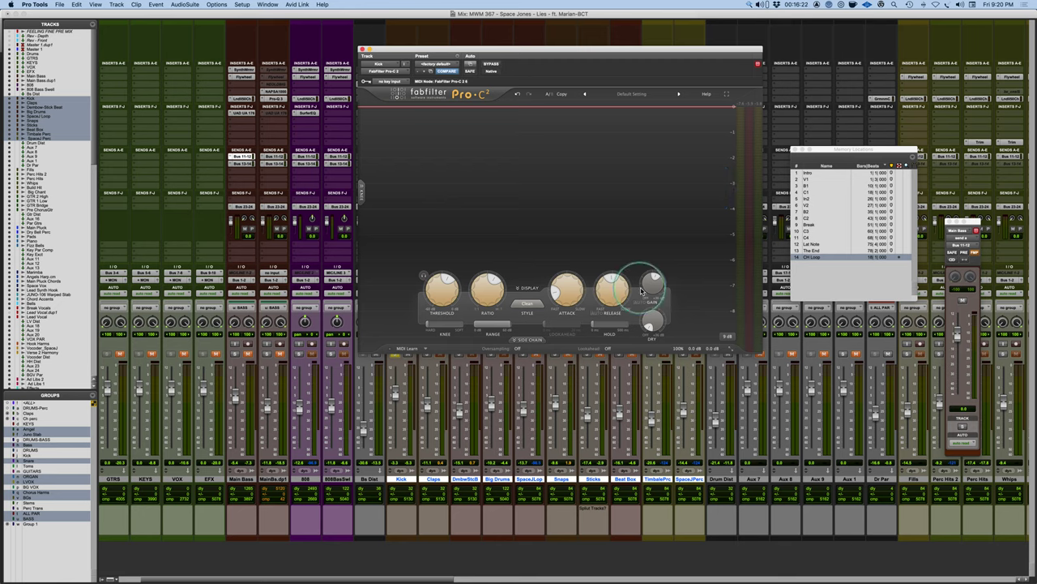
pyautogui.moveTo(647, 287)
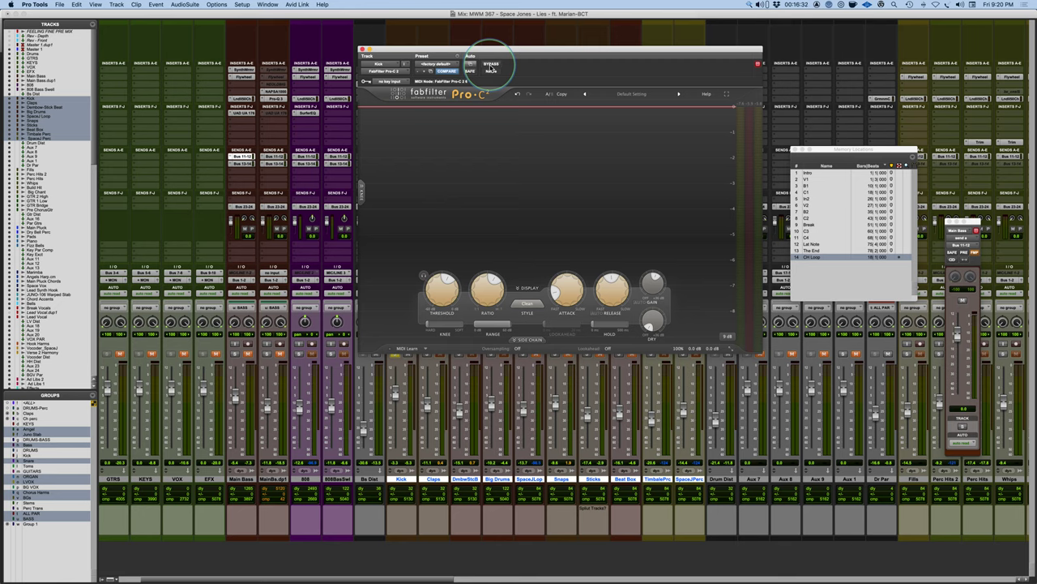
pyautogui.press('space')
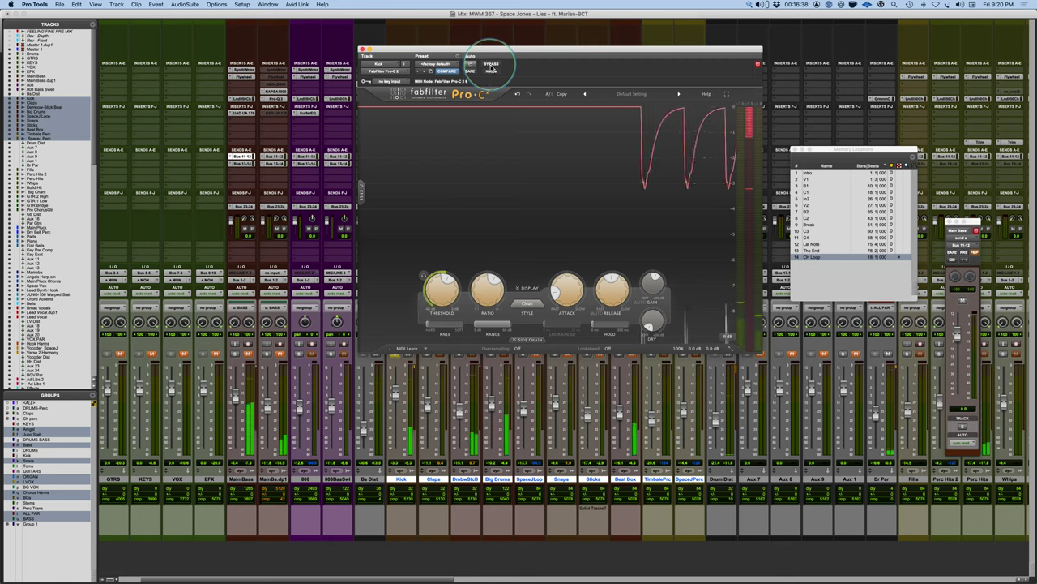
pyautogui.click(491, 65)
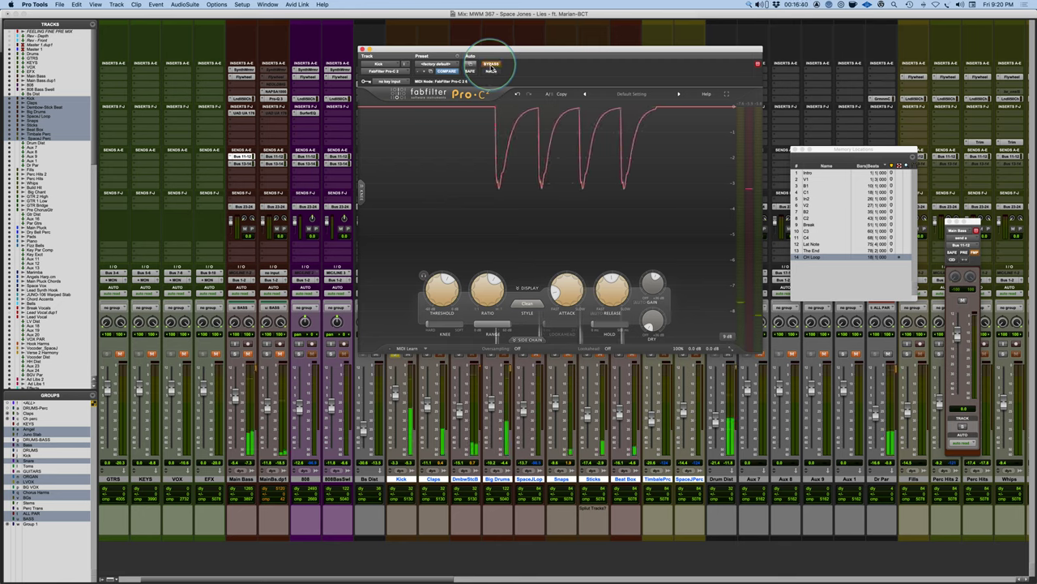
pyautogui.click(491, 65)
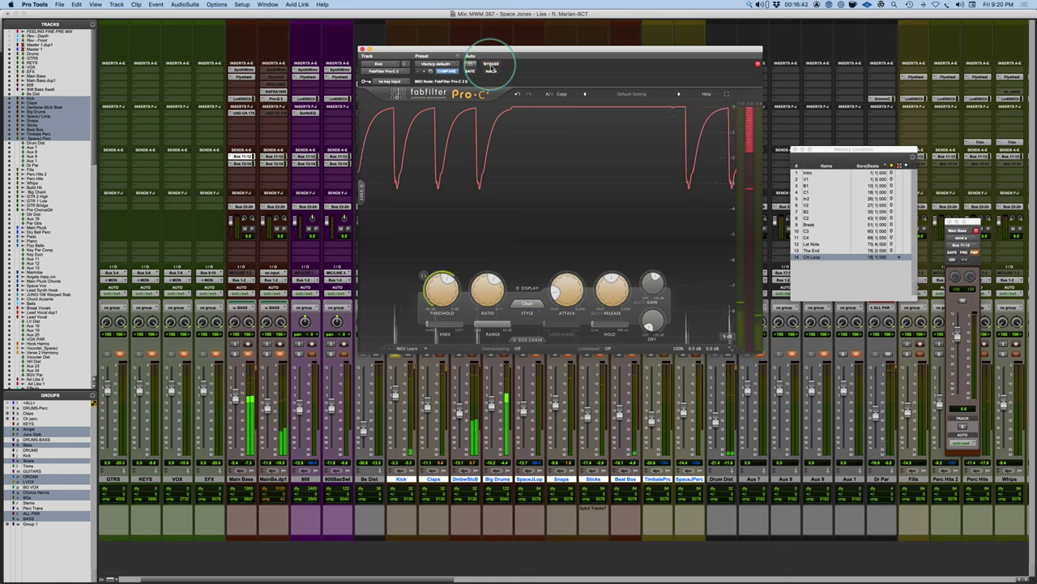
pyautogui.click(492, 65)
pyautogui.click(491, 68)
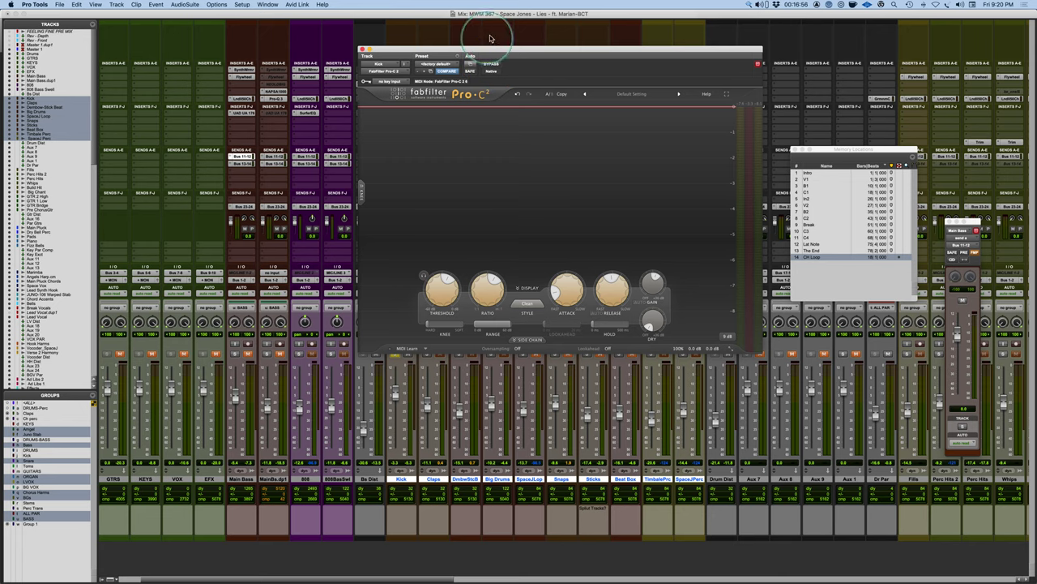
# Step: Move the Kick compressor window aside, solo Claps, and show the Claps Pro-C 2 settings
pyautogui.moveTo(609, 48); pyautogui.dragTo(800, 42)
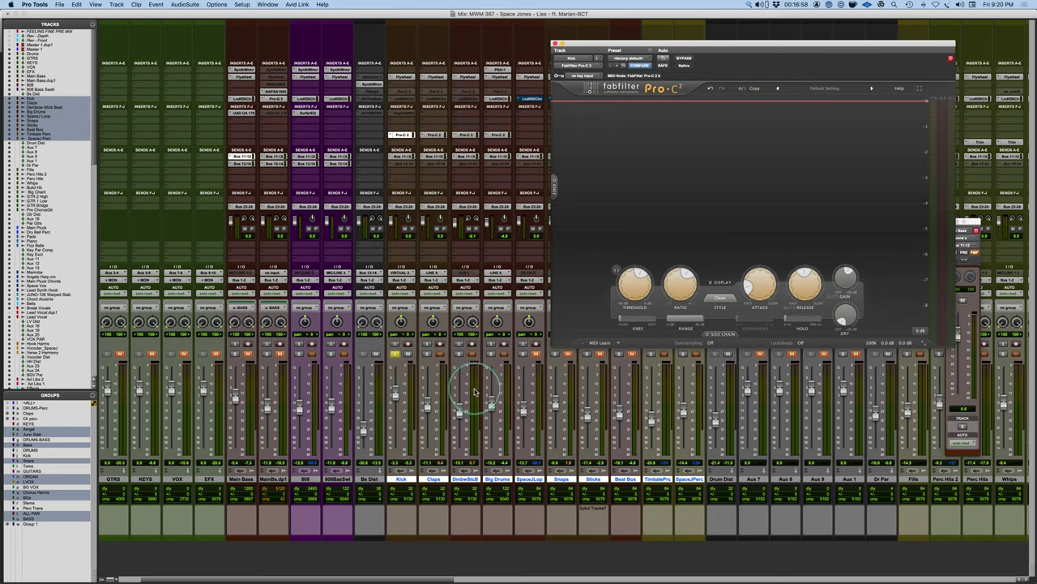
pyautogui.click(428, 354)
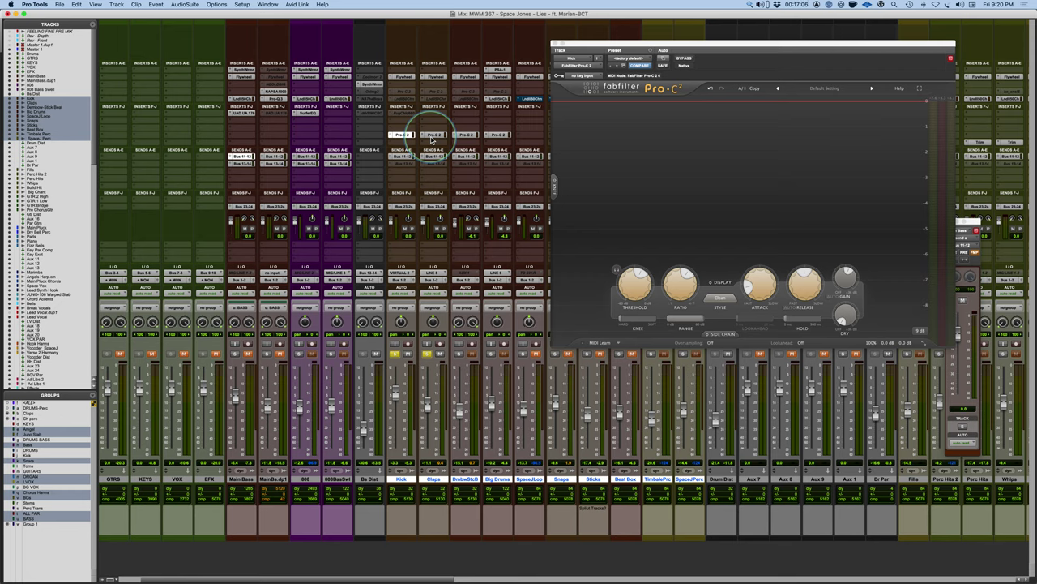
pyautogui.click(434, 137)
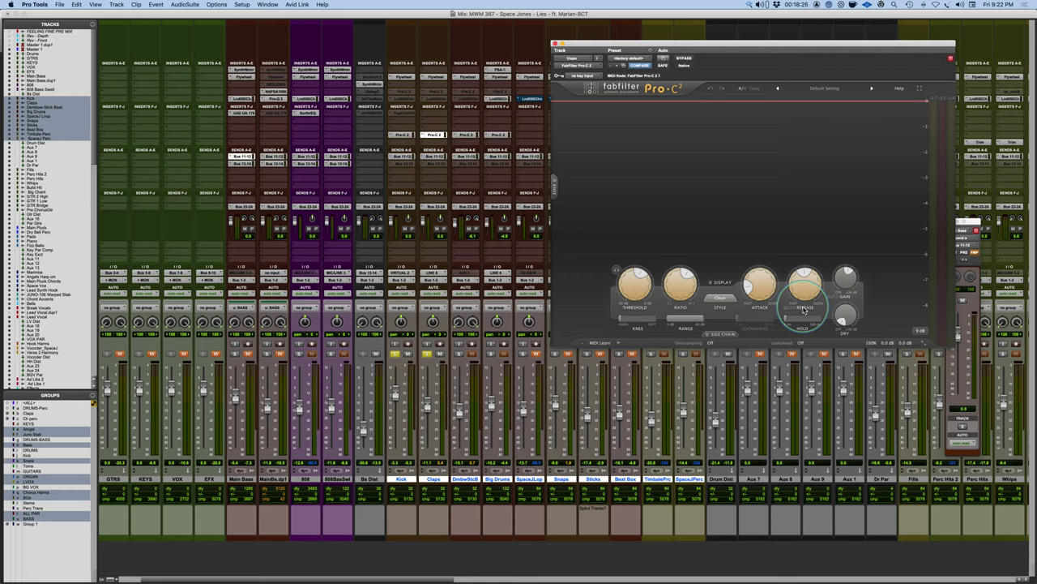
# Step: During playback, raise the Claps fader to about -8.7 and lower its threshold toward -17 dB
pyautogui.press('space')
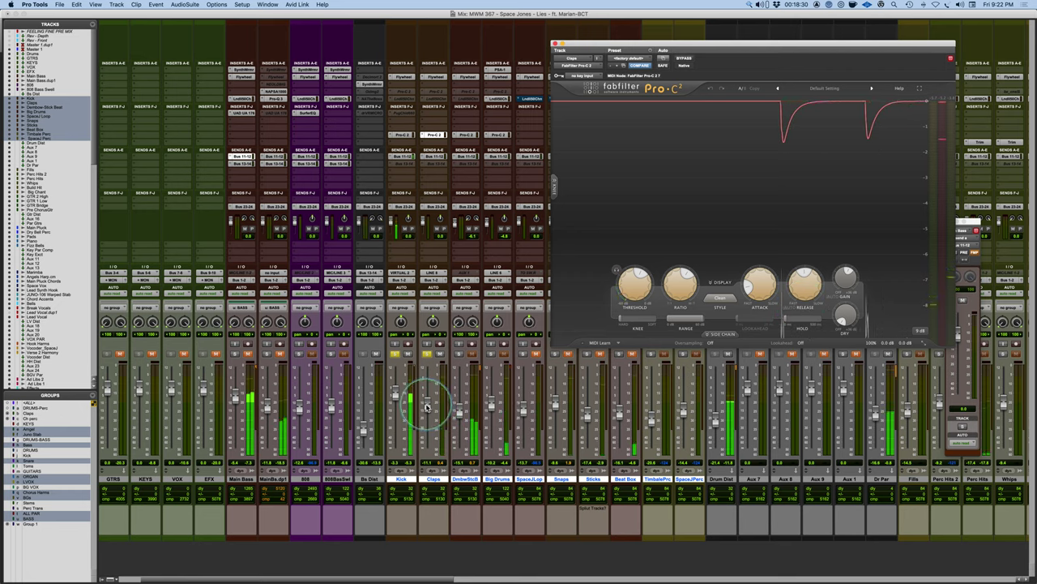
pyautogui.moveTo(427, 405); pyautogui.dragTo(423, 394)
pyautogui.click(629, 306)
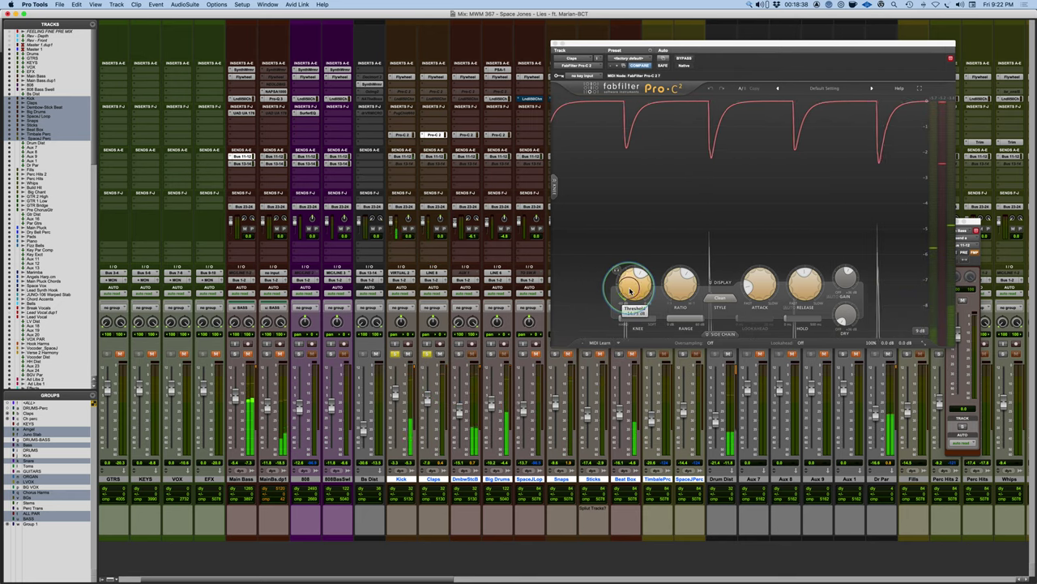
pyautogui.moveTo(631, 290); pyautogui.dragTo(629, 299)
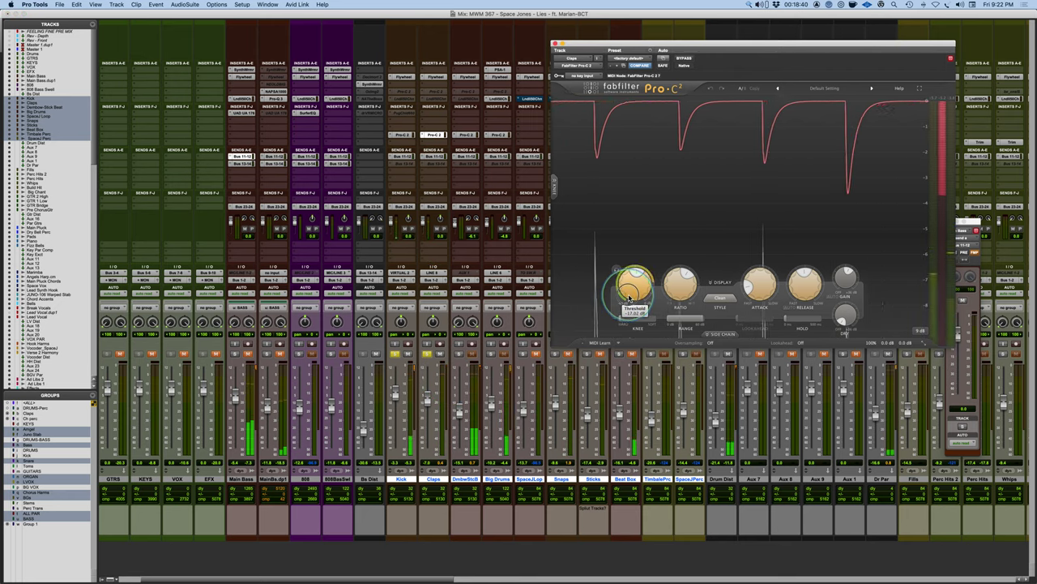
# Step: Solo Dembow-Stick Beat and lower its Pro-C 2 threshold to about -18.3 dB
pyautogui.click(464, 135)
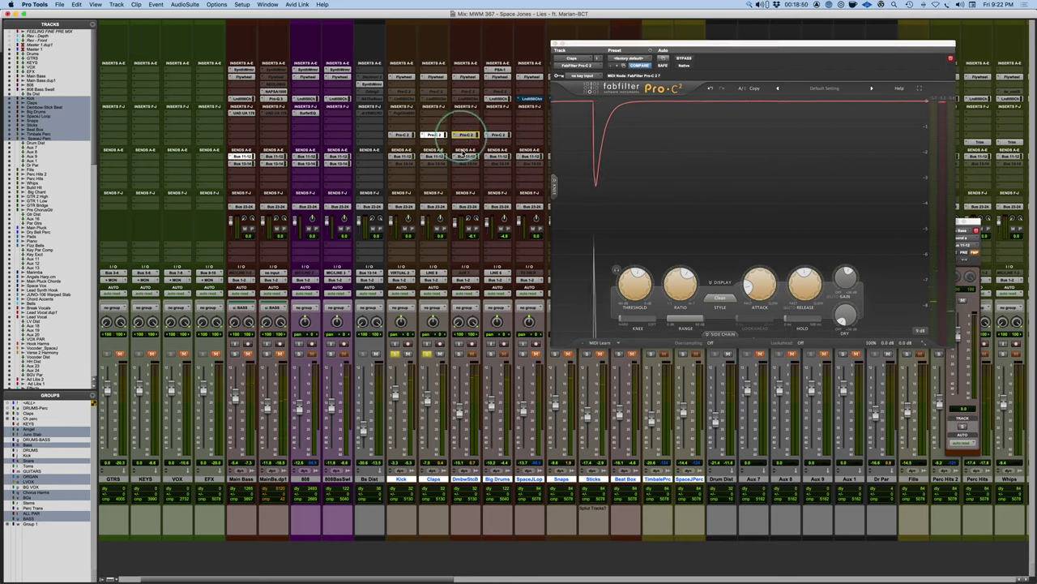
pyautogui.click(459, 354)
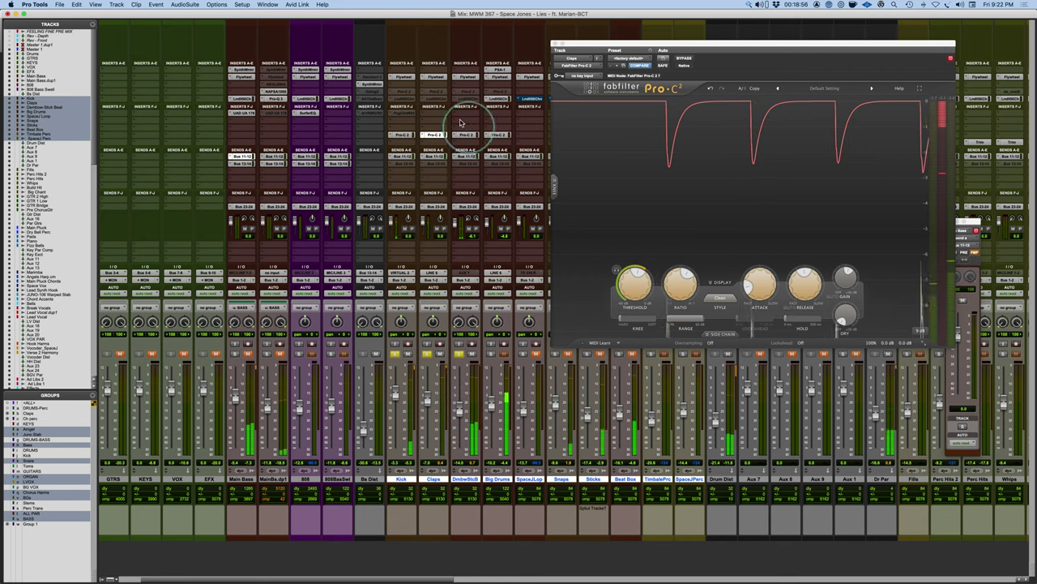
pyautogui.click(465, 133)
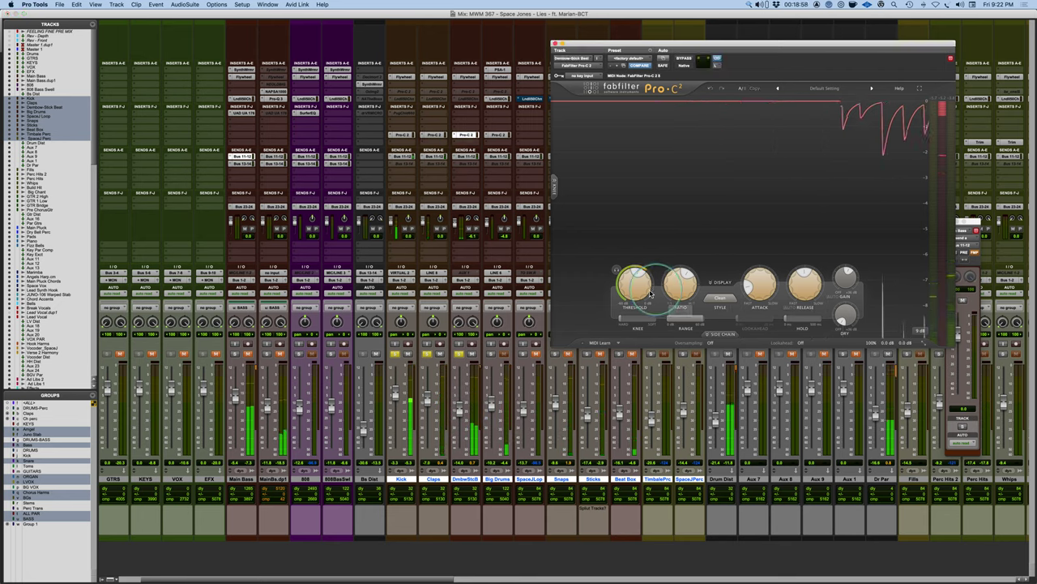
pyautogui.moveTo(634, 298)
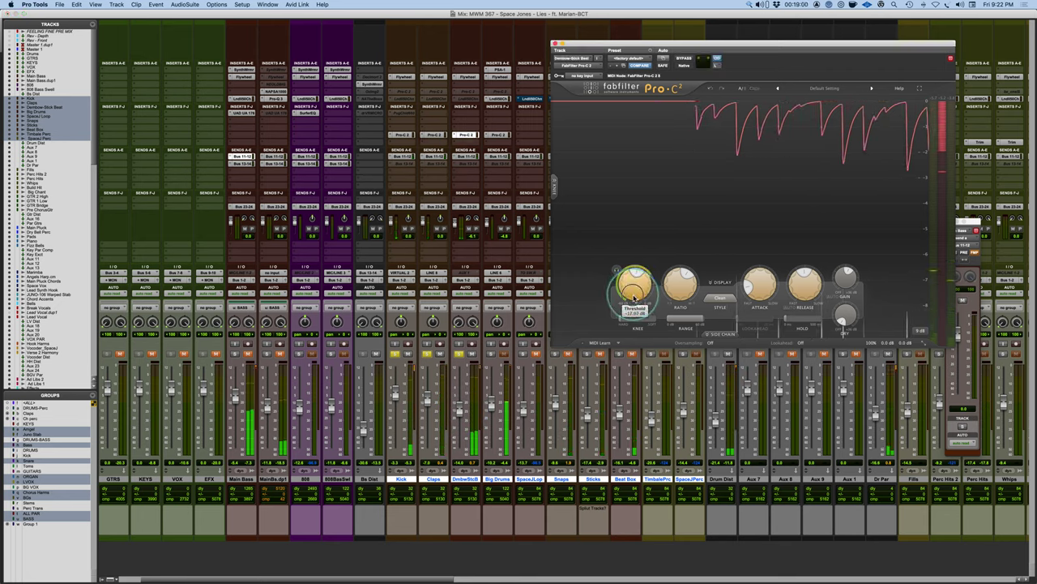
pyautogui.moveTo(633, 298); pyautogui.dragTo(634, 300)
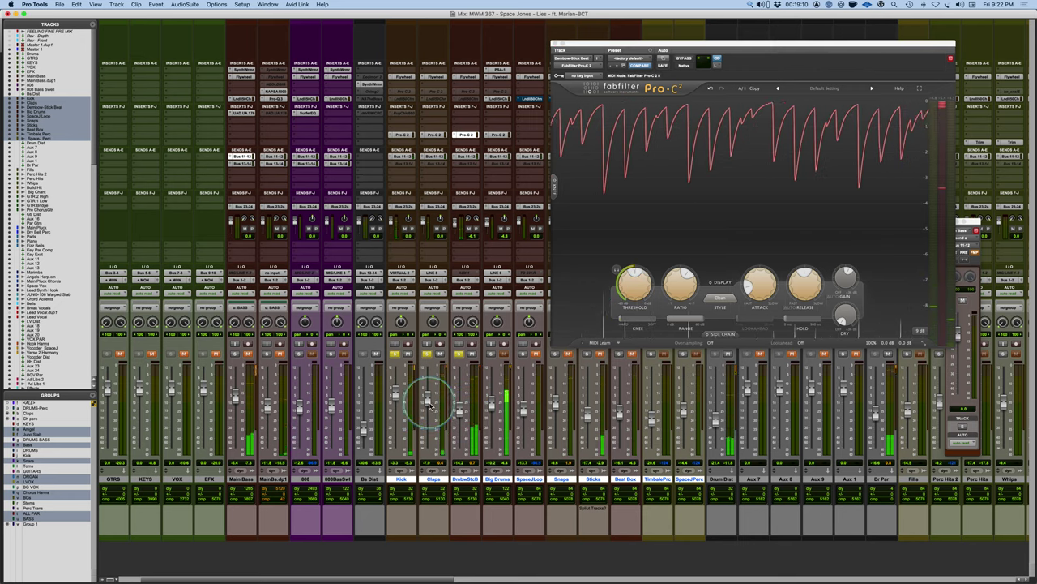
# Step: Also solo Big Drums and show its Pro-C 2 compressor settings
pyautogui.click(492, 354)
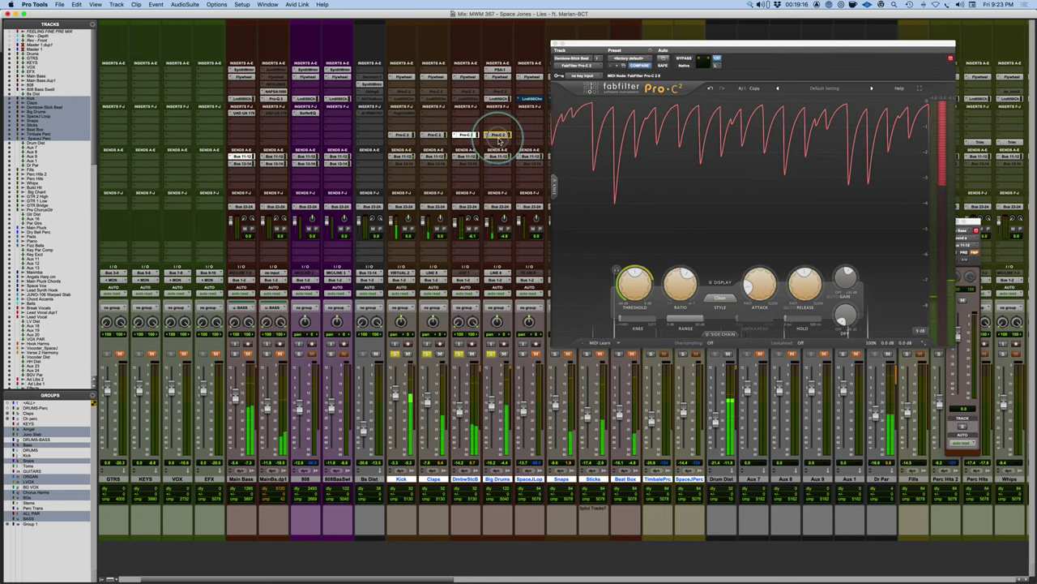
pyautogui.click(498, 135)
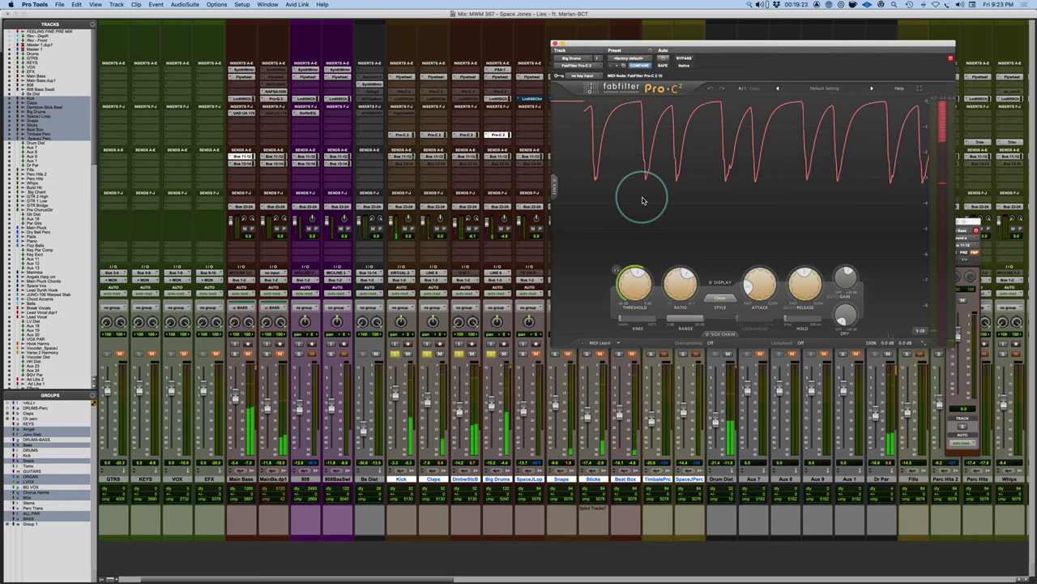
pyautogui.click(484, 410)
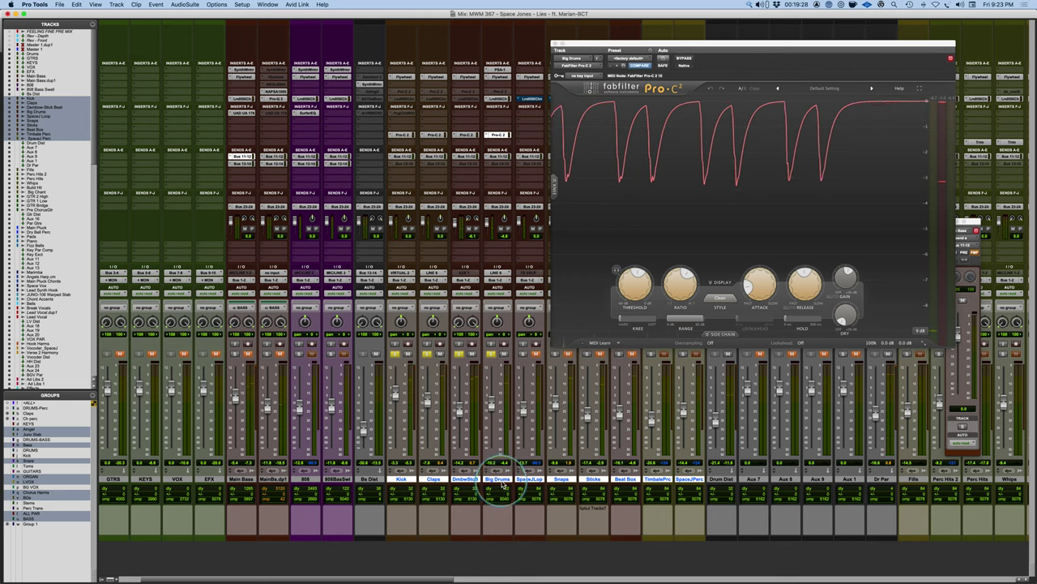
# Step: Select the drum tracks from Kick through Big Drums
pyautogui.click(502, 482)
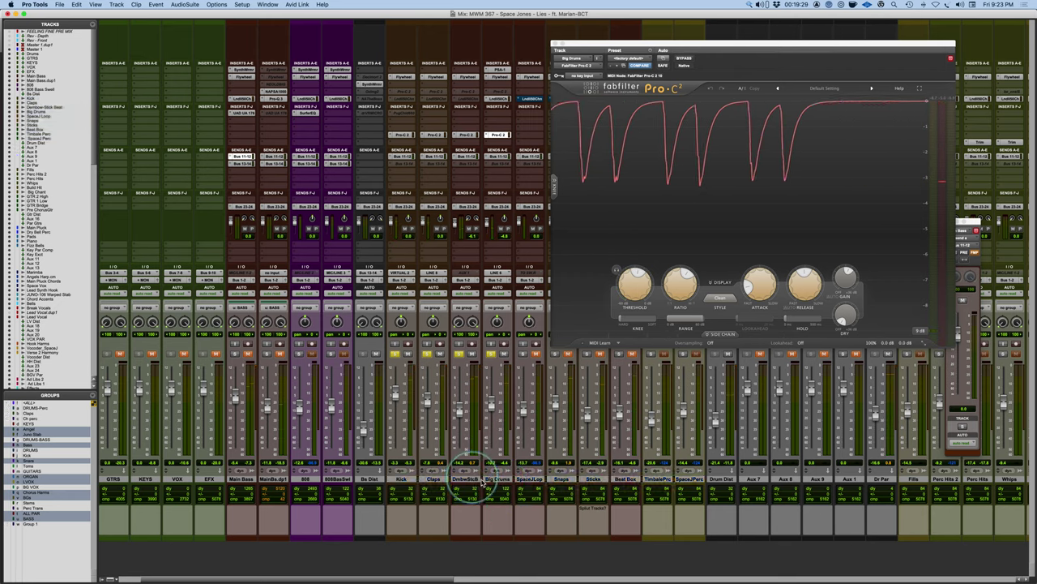
pyautogui.keyDown('shift'); pyautogui.click(398, 481); pyautogui.keyUp('shift')
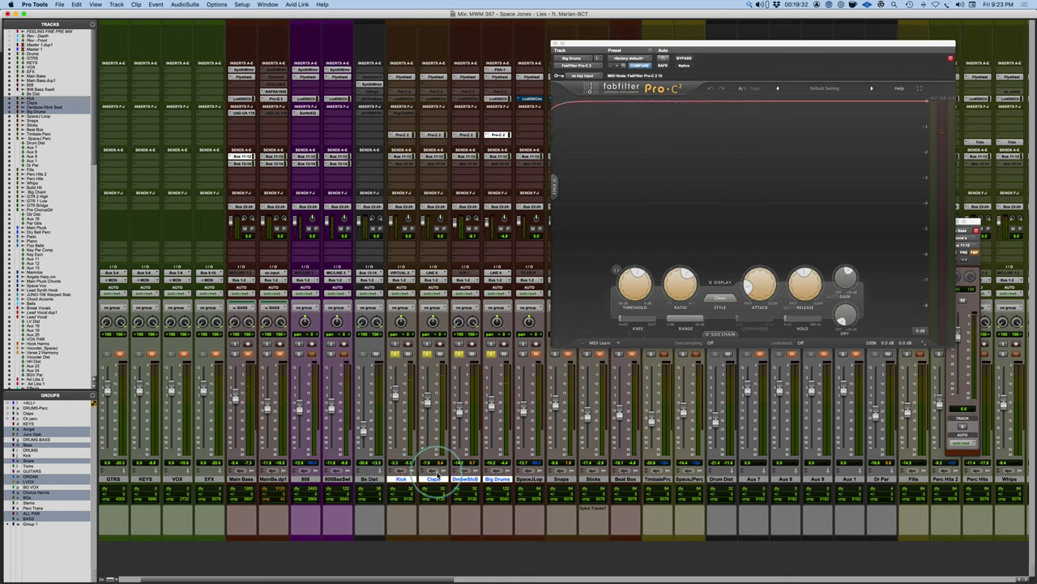
pyautogui.click(407, 146)
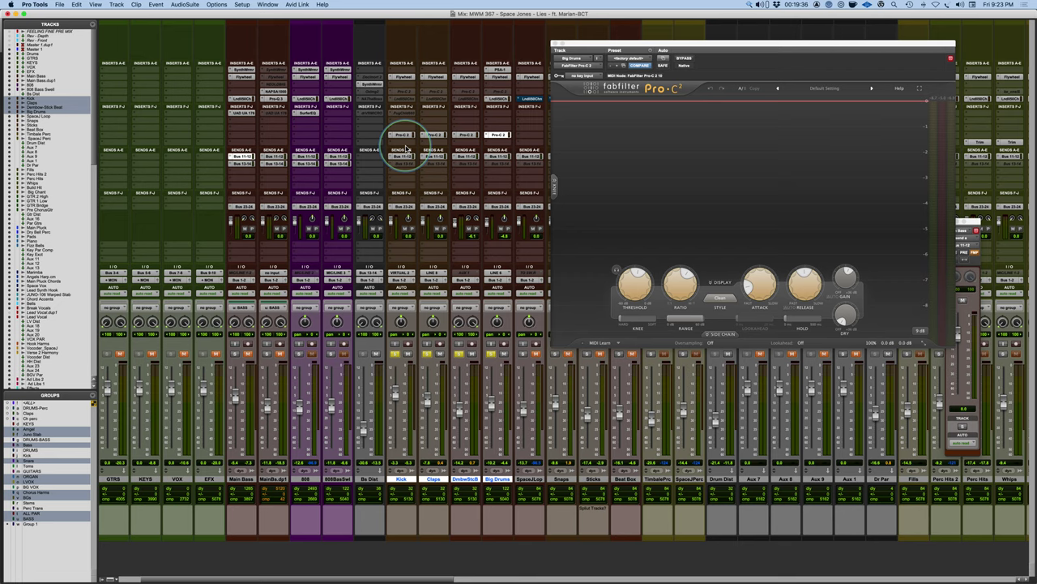
# Step: Play the groove while bypassing and re-enabling the four drum Pro-C 2 compressors twice
pyautogui.press('space')
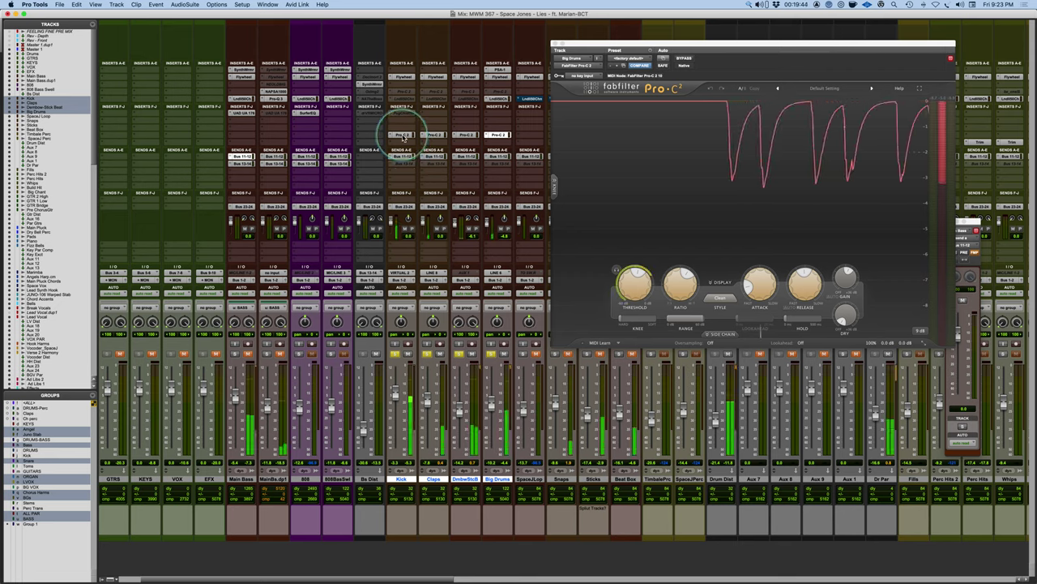
pyautogui.keyDown('ctrl'); pyautogui.keyDown('alt'); pyautogui.keyDown('shift'); pyautogui.keyDown('super'); pyautogui.click(403, 134); pyautogui.keyUp('super'); pyautogui.keyUp('shift'); pyautogui.keyUp('alt'); pyautogui.keyUp('ctrl')
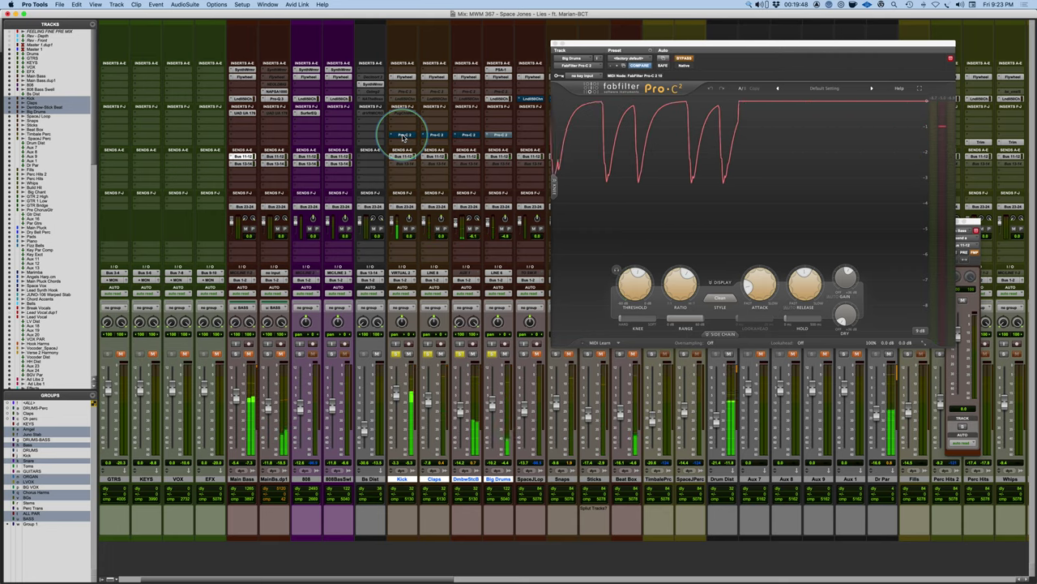
pyautogui.keyDown('ctrl'); pyautogui.keyDown('alt'); pyautogui.keyDown('shift'); pyautogui.keyDown('super'); pyautogui.click(403, 134); pyautogui.keyUp('super'); pyautogui.keyUp('shift'); pyautogui.keyUp('alt'); pyautogui.keyUp('ctrl')
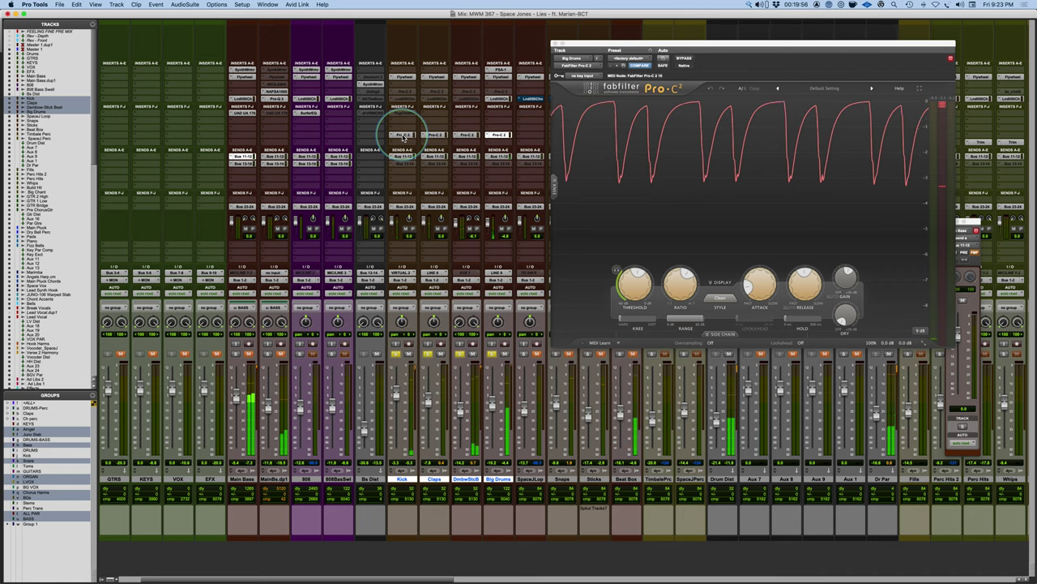
pyautogui.keyDown('super'); pyautogui.click(403, 134); pyautogui.keyUp('super')
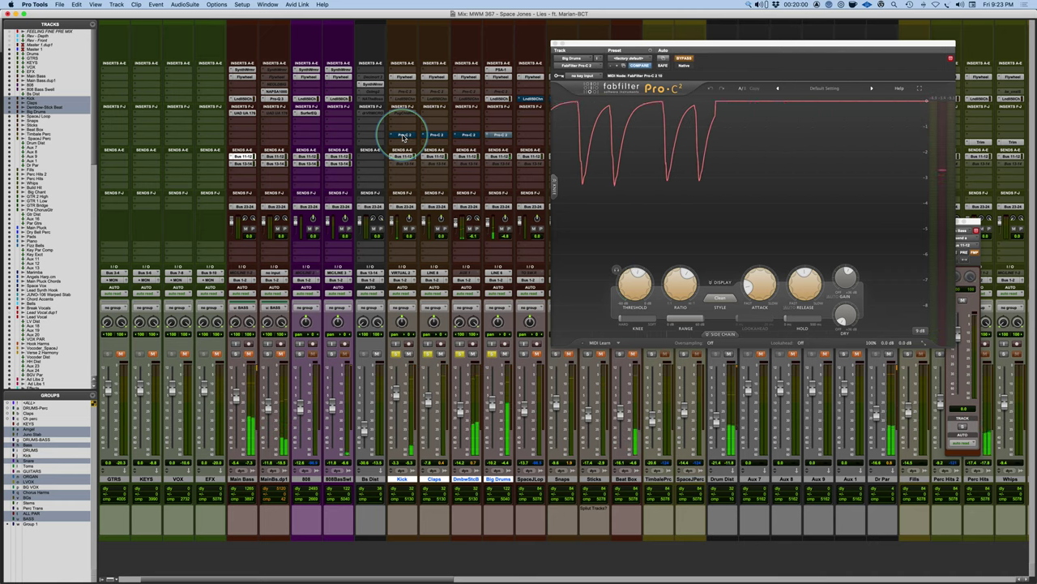
pyautogui.keyDown('super'); pyautogui.click(403, 134); pyautogui.keyUp('super')
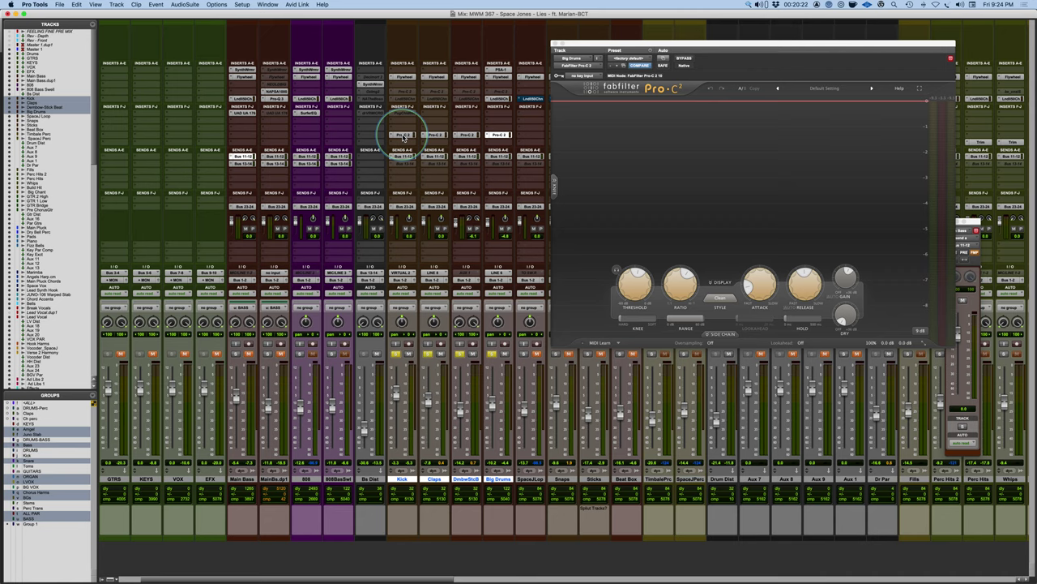
pyautogui.moveTo(758, 295)
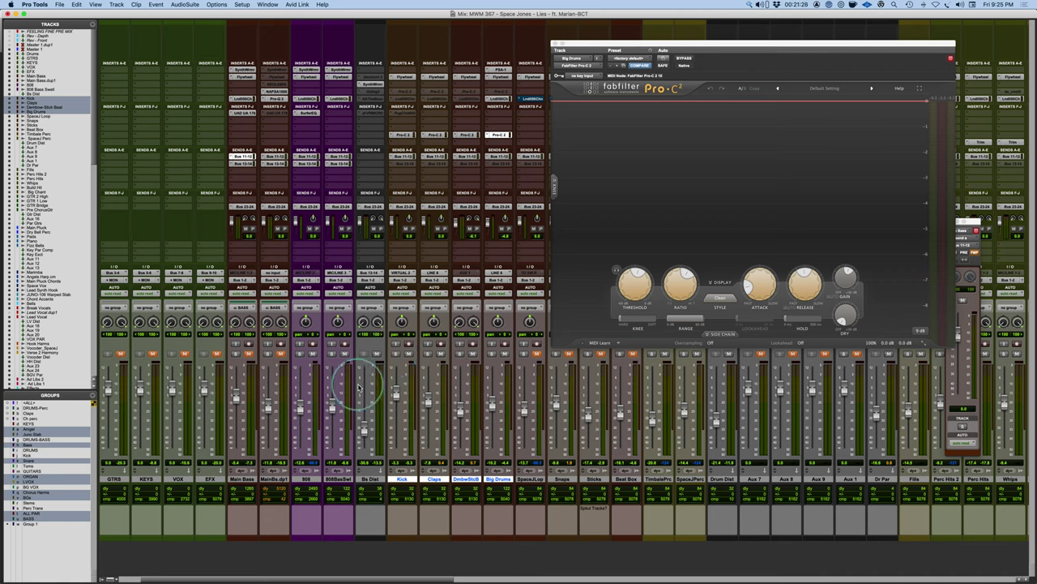
# Step: Start the groove playing and bypass the Pro-C 2 compressors on all four drum tracks
pyautogui.press('space')
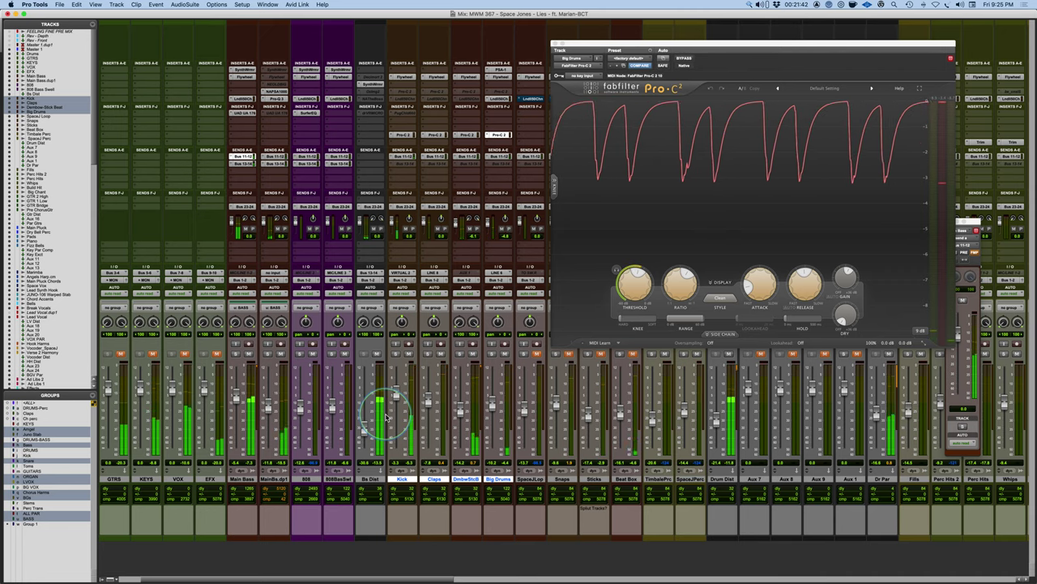
pyautogui.keyDown('alt'); pyautogui.keyDown('shift'); pyautogui.keyDown('super'); pyautogui.click(405, 134); pyautogui.keyUp('super'); pyautogui.keyUp('shift'); pyautogui.keyUp('alt')
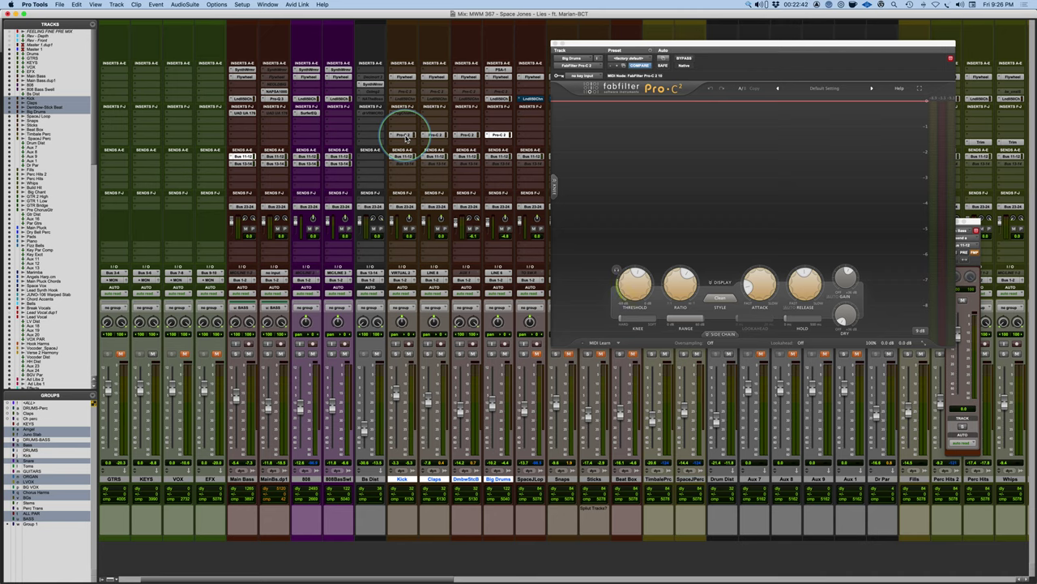
# Step: Replay the groove, toggling the four drum Pro-C 2 compressors off, then leaving them on
pyautogui.press('space')
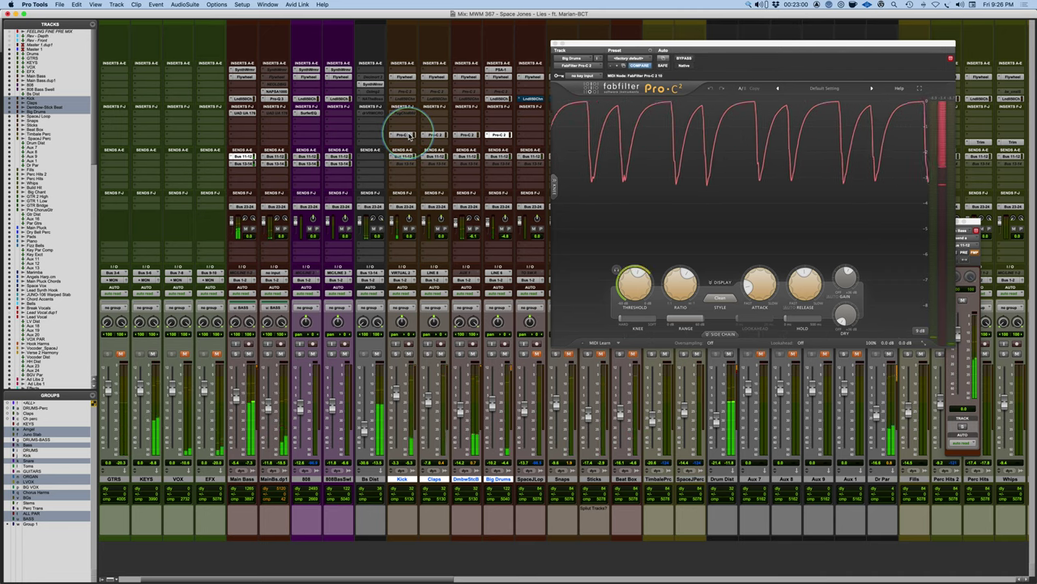
pyautogui.keyDown('super'); pyautogui.click(408, 135); pyautogui.keyUp('super')
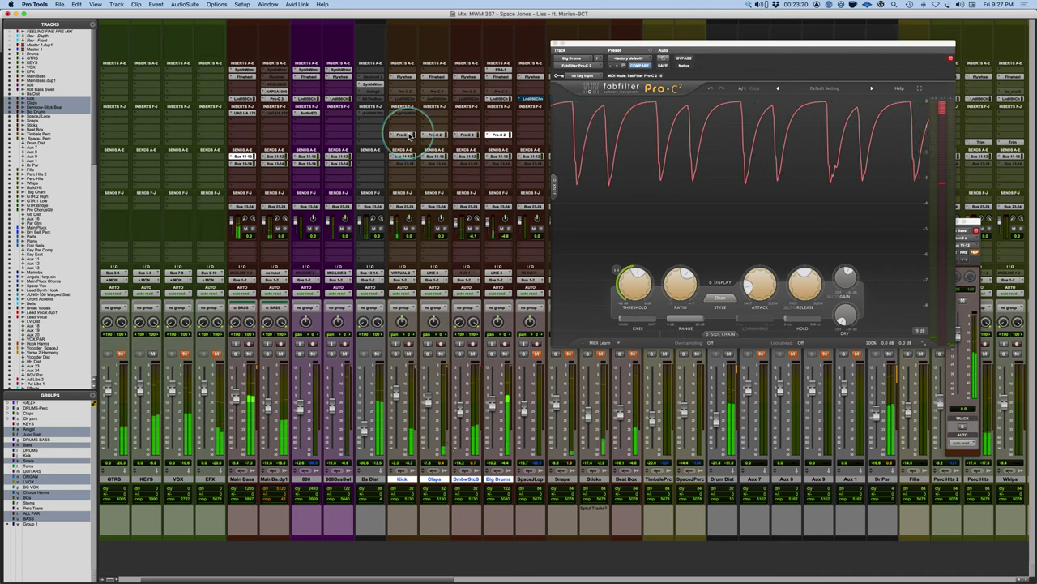
pyautogui.keyDown('alt'); pyautogui.keyDown('shift'); pyautogui.keyDown('super'); pyautogui.click(409, 136); pyautogui.keyUp('super'); pyautogui.keyUp('shift'); pyautogui.keyUp('alt')
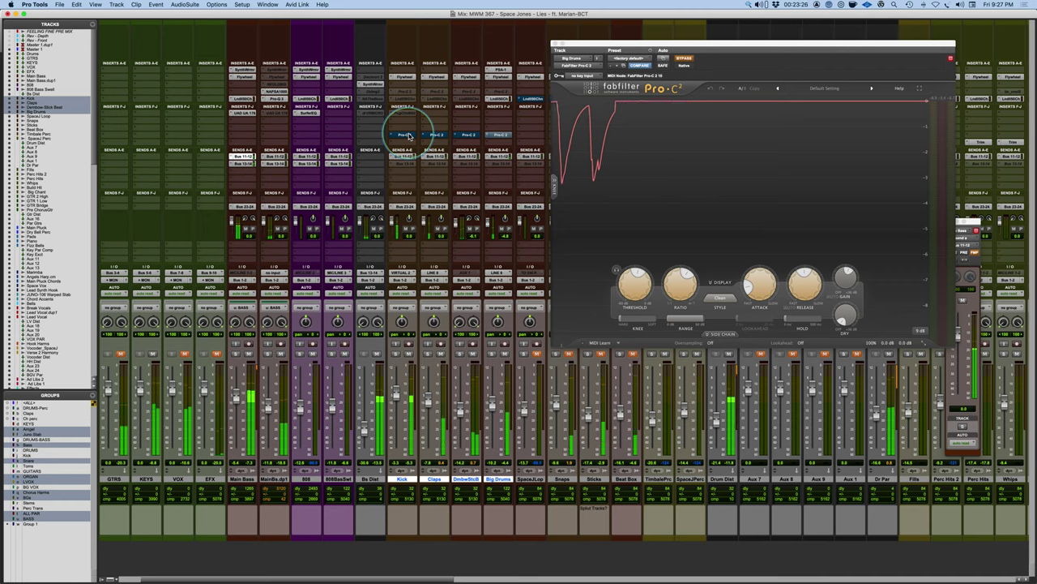
pyautogui.keyDown('alt'); pyautogui.keyDown('shift'); pyautogui.keyDown('super'); pyautogui.click(409, 136); pyautogui.keyUp('super'); pyautogui.keyUp('shift'); pyautogui.keyUp('alt')
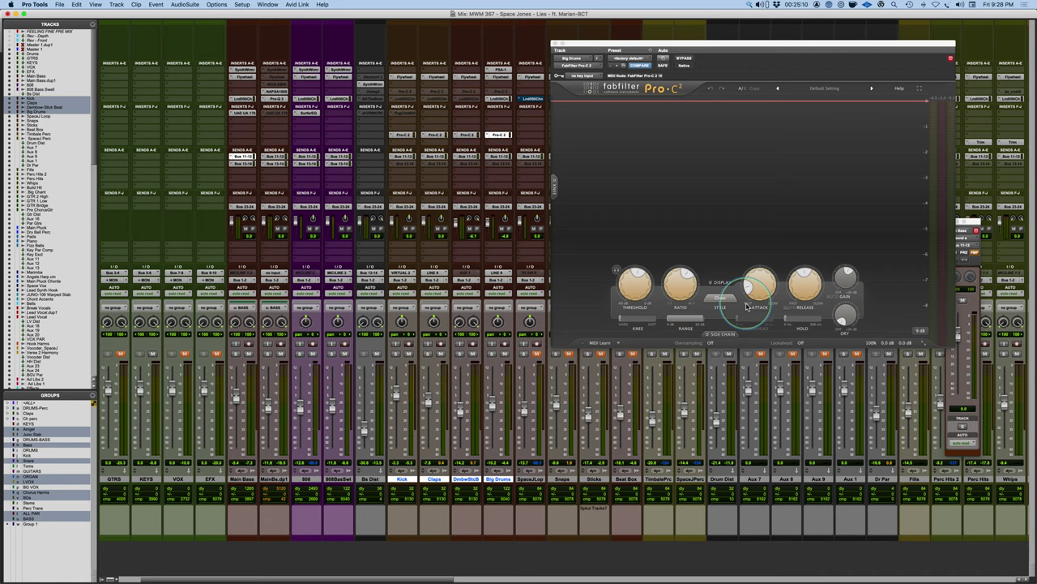
# Step: Raise the Big Drums Pro-C 2 Wet Gain to about +0.50 dB
pyautogui.click(789, 162)
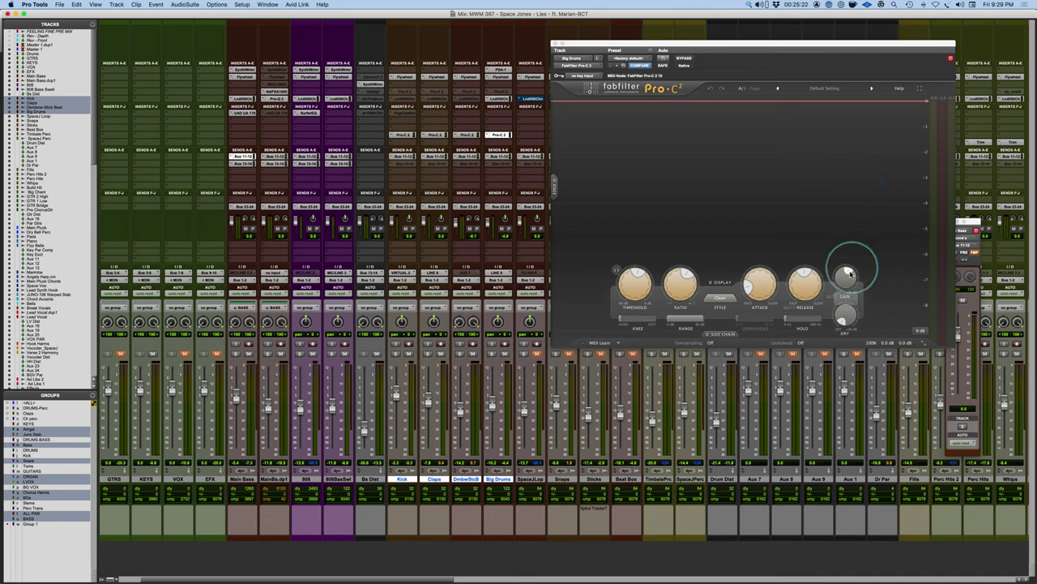
pyautogui.moveTo(850, 274); pyautogui.dragTo(848, 278)
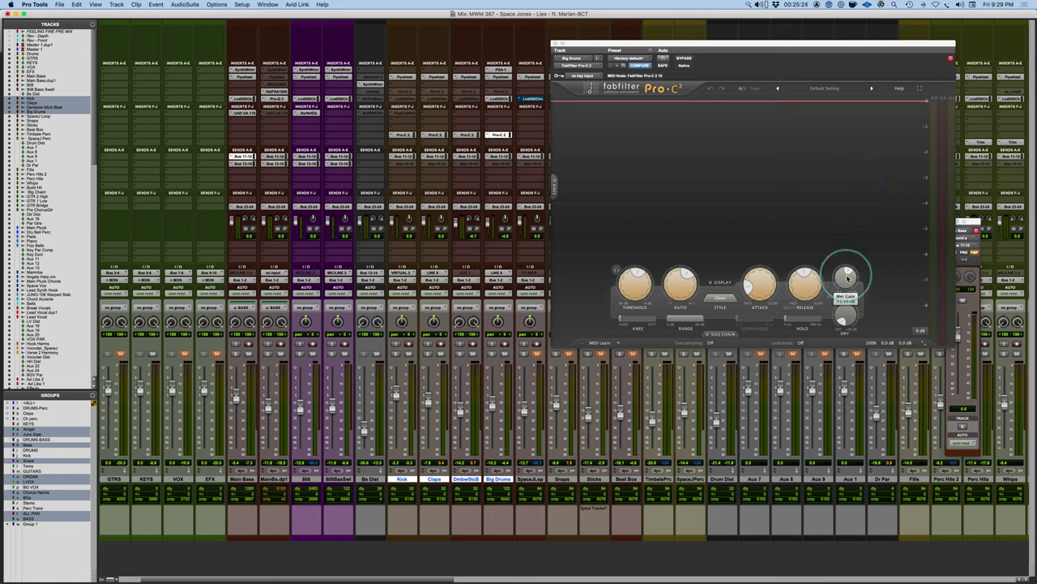
pyautogui.moveTo(750, 283)
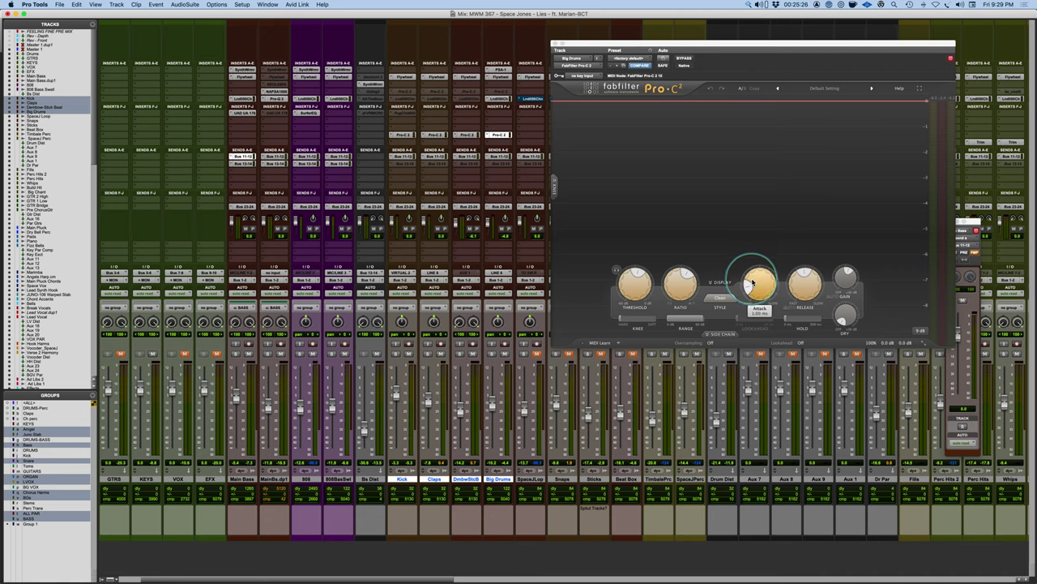
pyautogui.moveTo(801, 284)
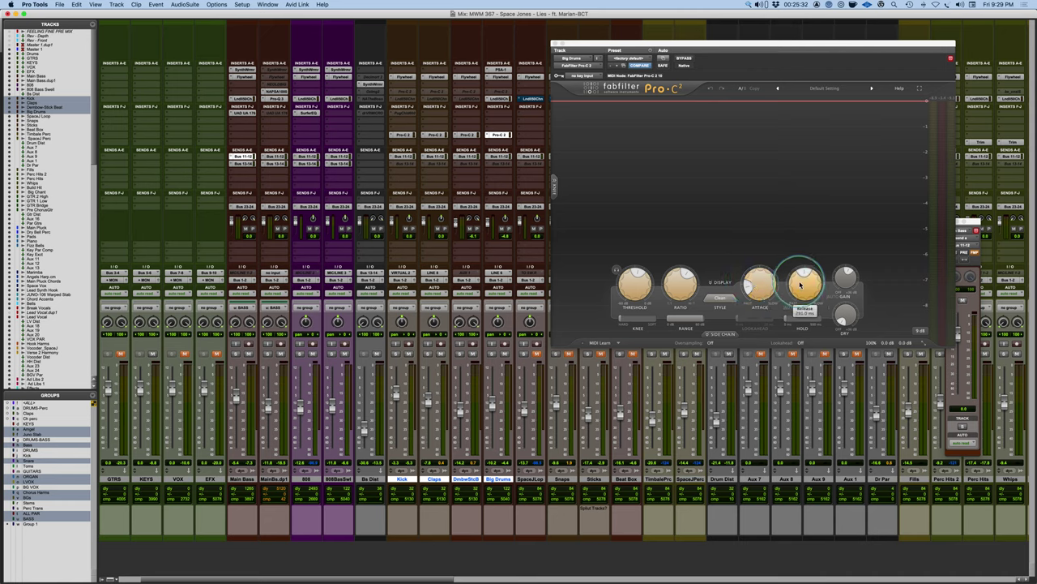